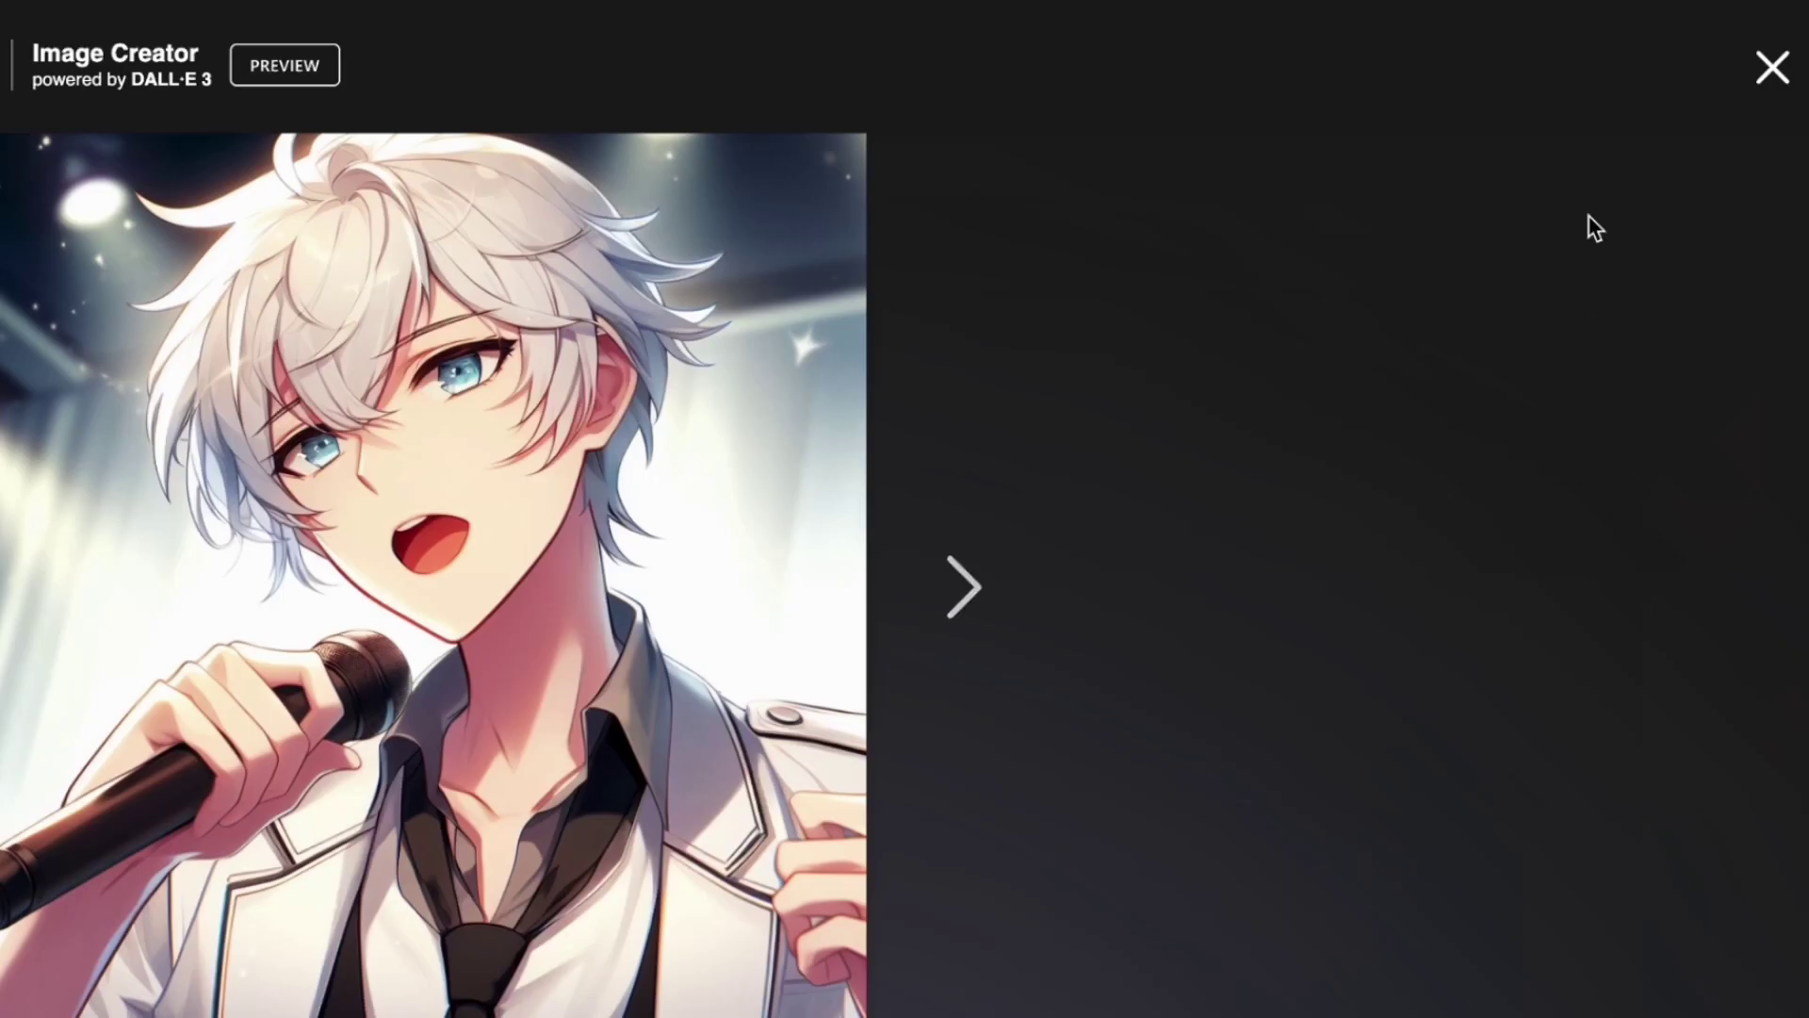
Step: Bring up the white-haired anime character images and arrange the image window to compare them side by side
click(1232, 630)
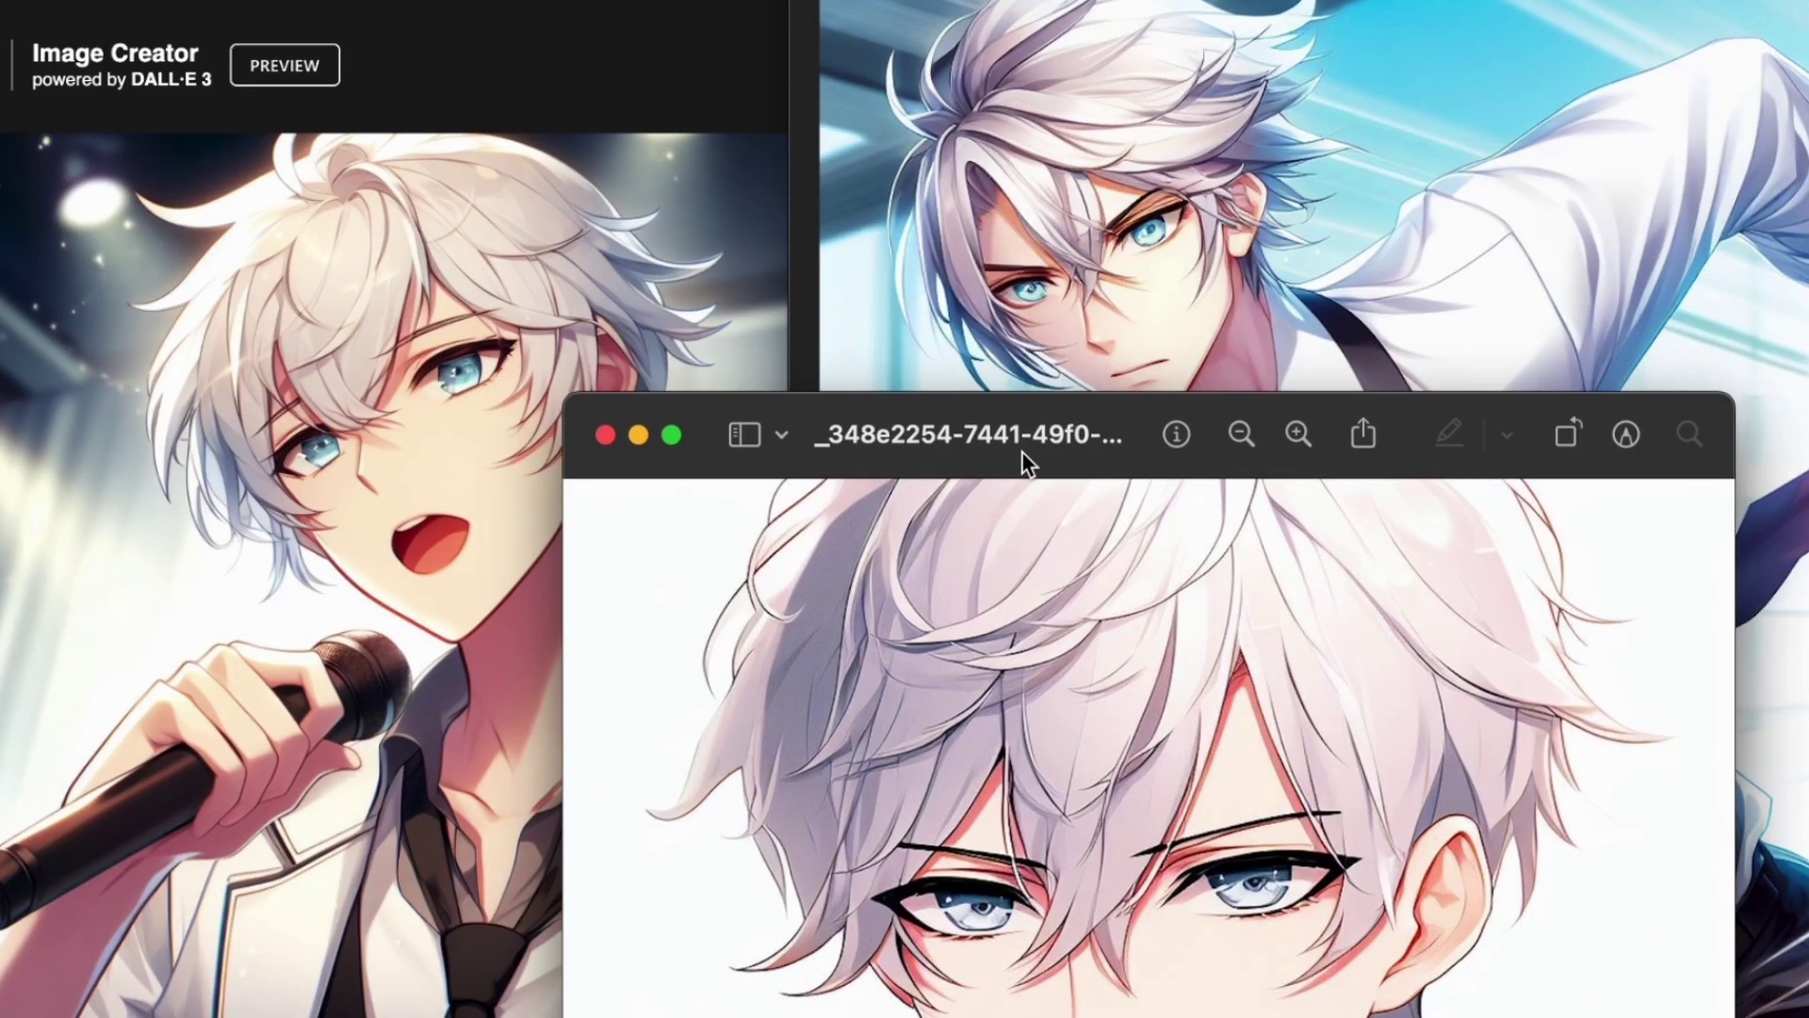
drag(1022, 450, 1262, 388)
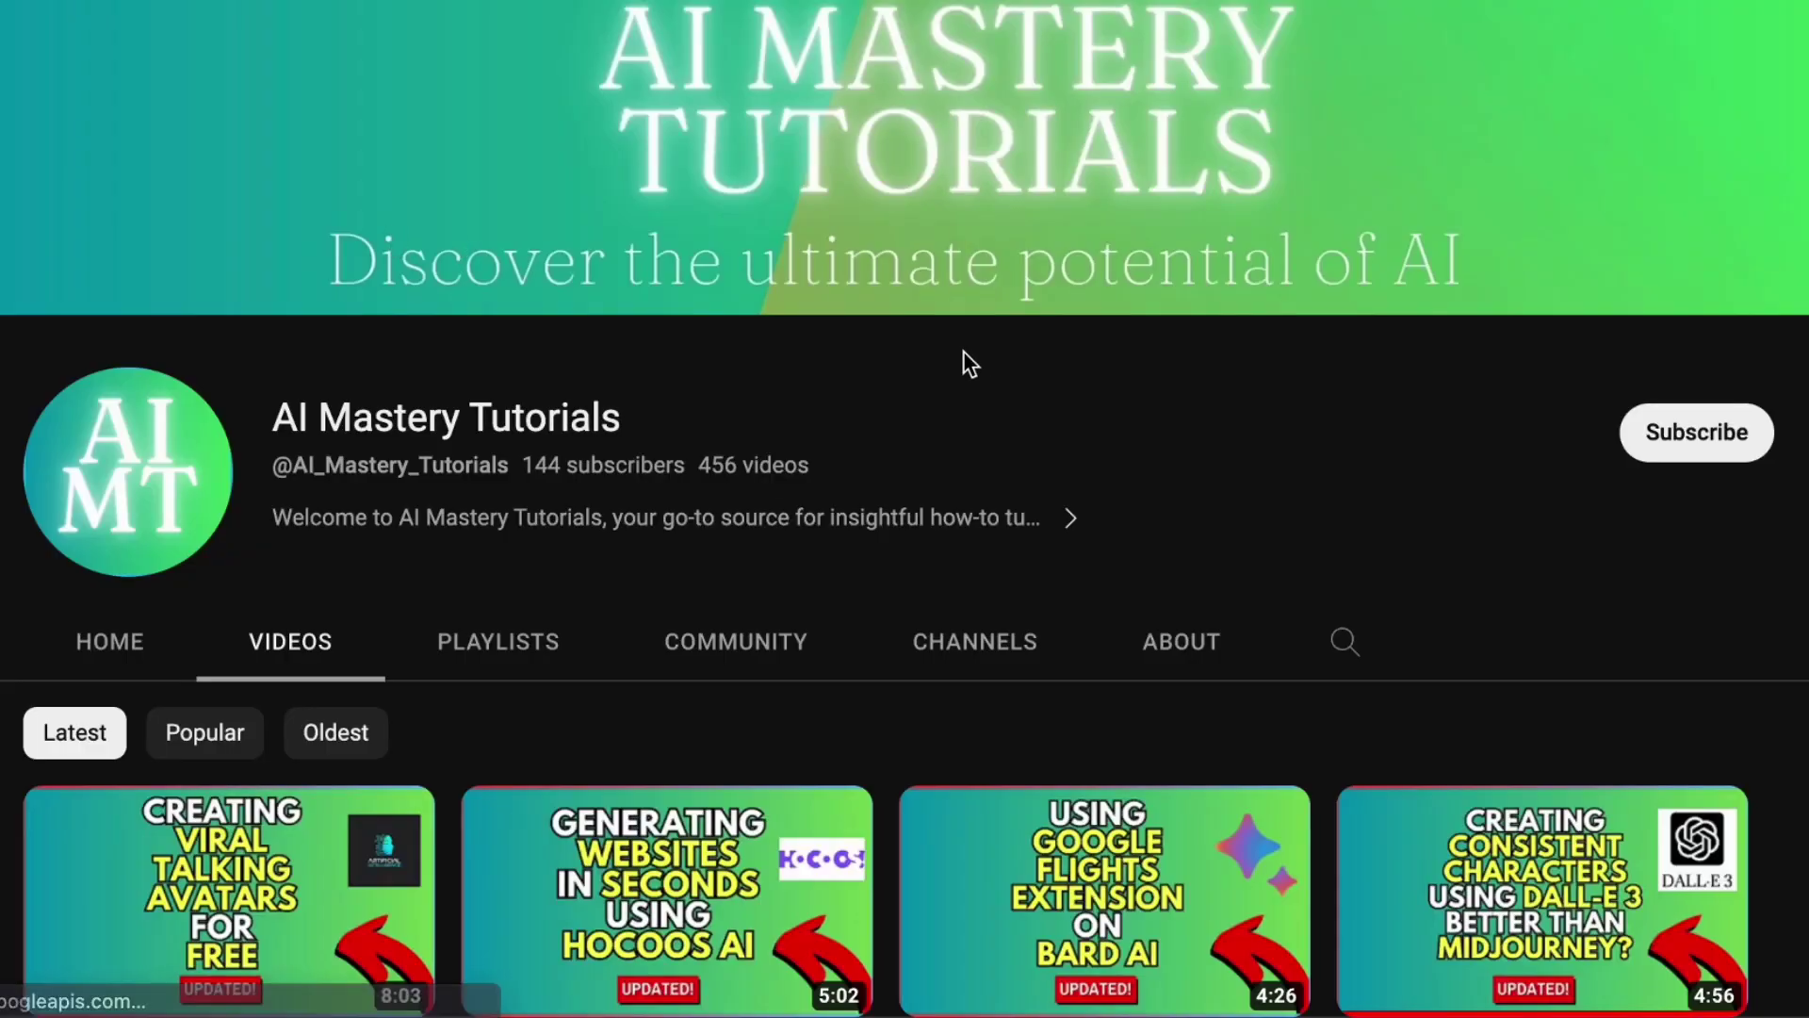
Step: Browse the AI Mastery Tutorials video list on YouTube and its How-to Bing Image Creator AI Videos playlist
scroll(1240, 428, down, 5)
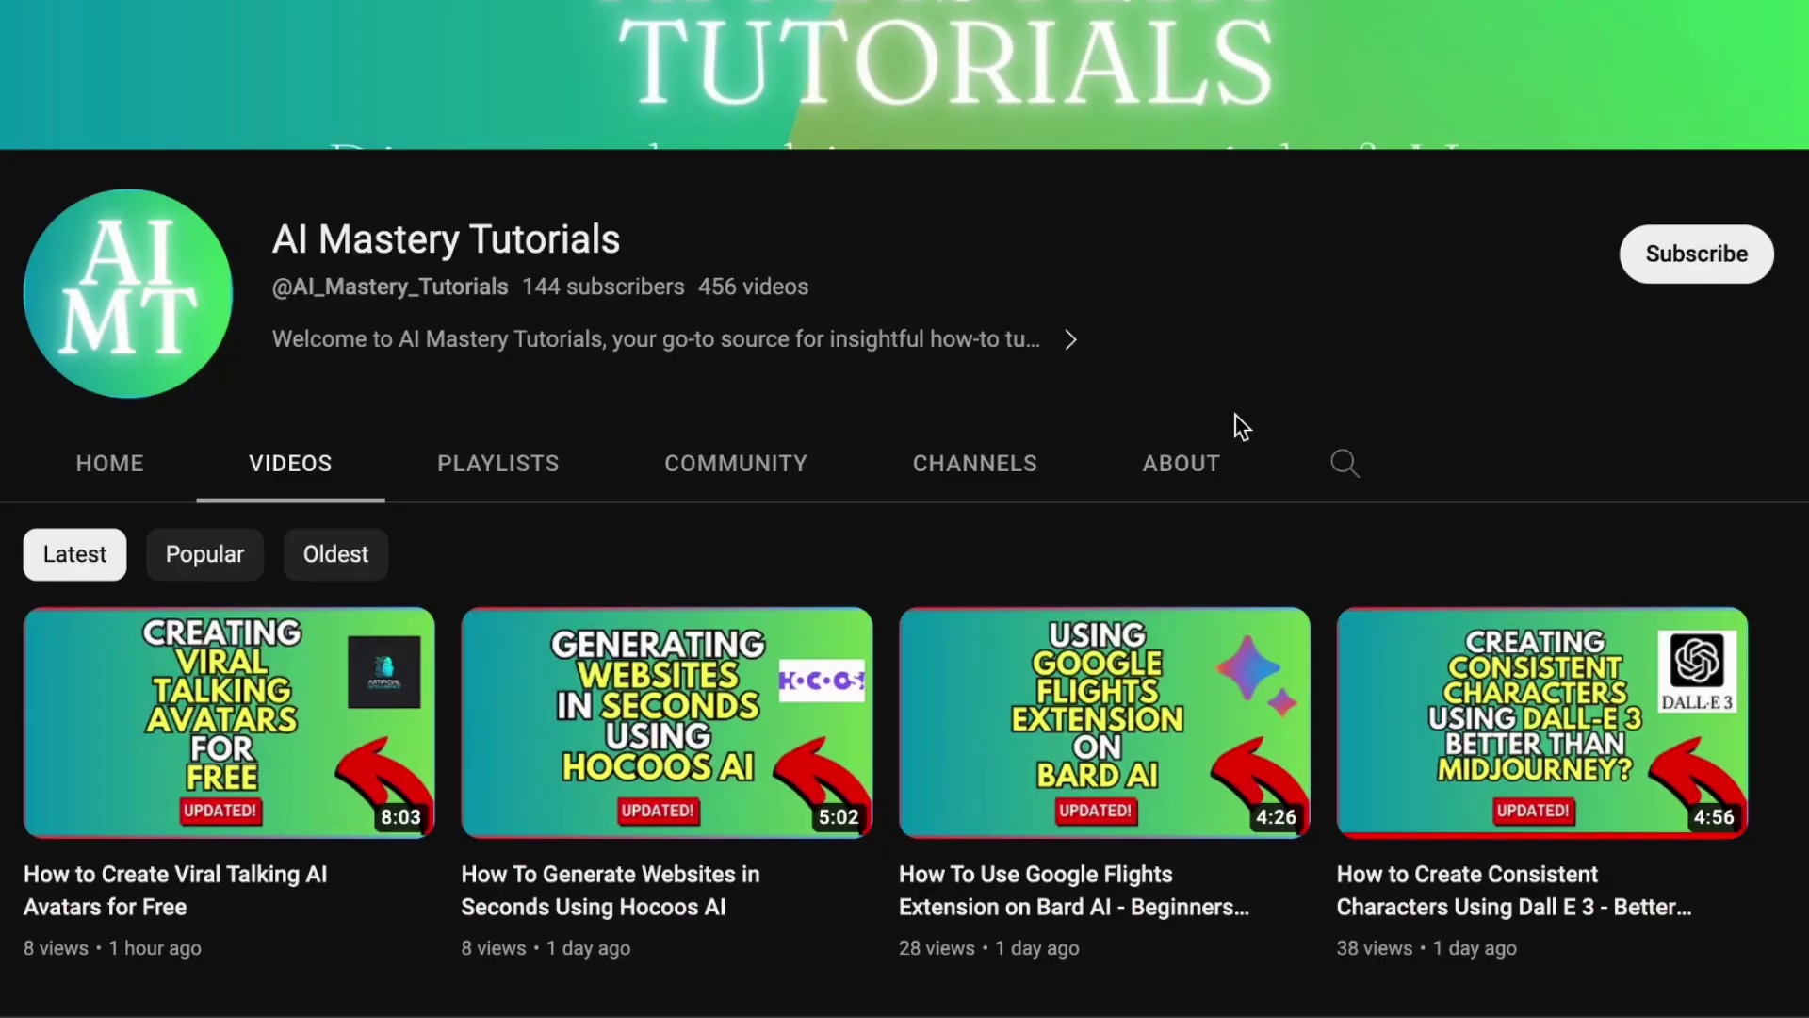
scroll(1237, 429, up, 5)
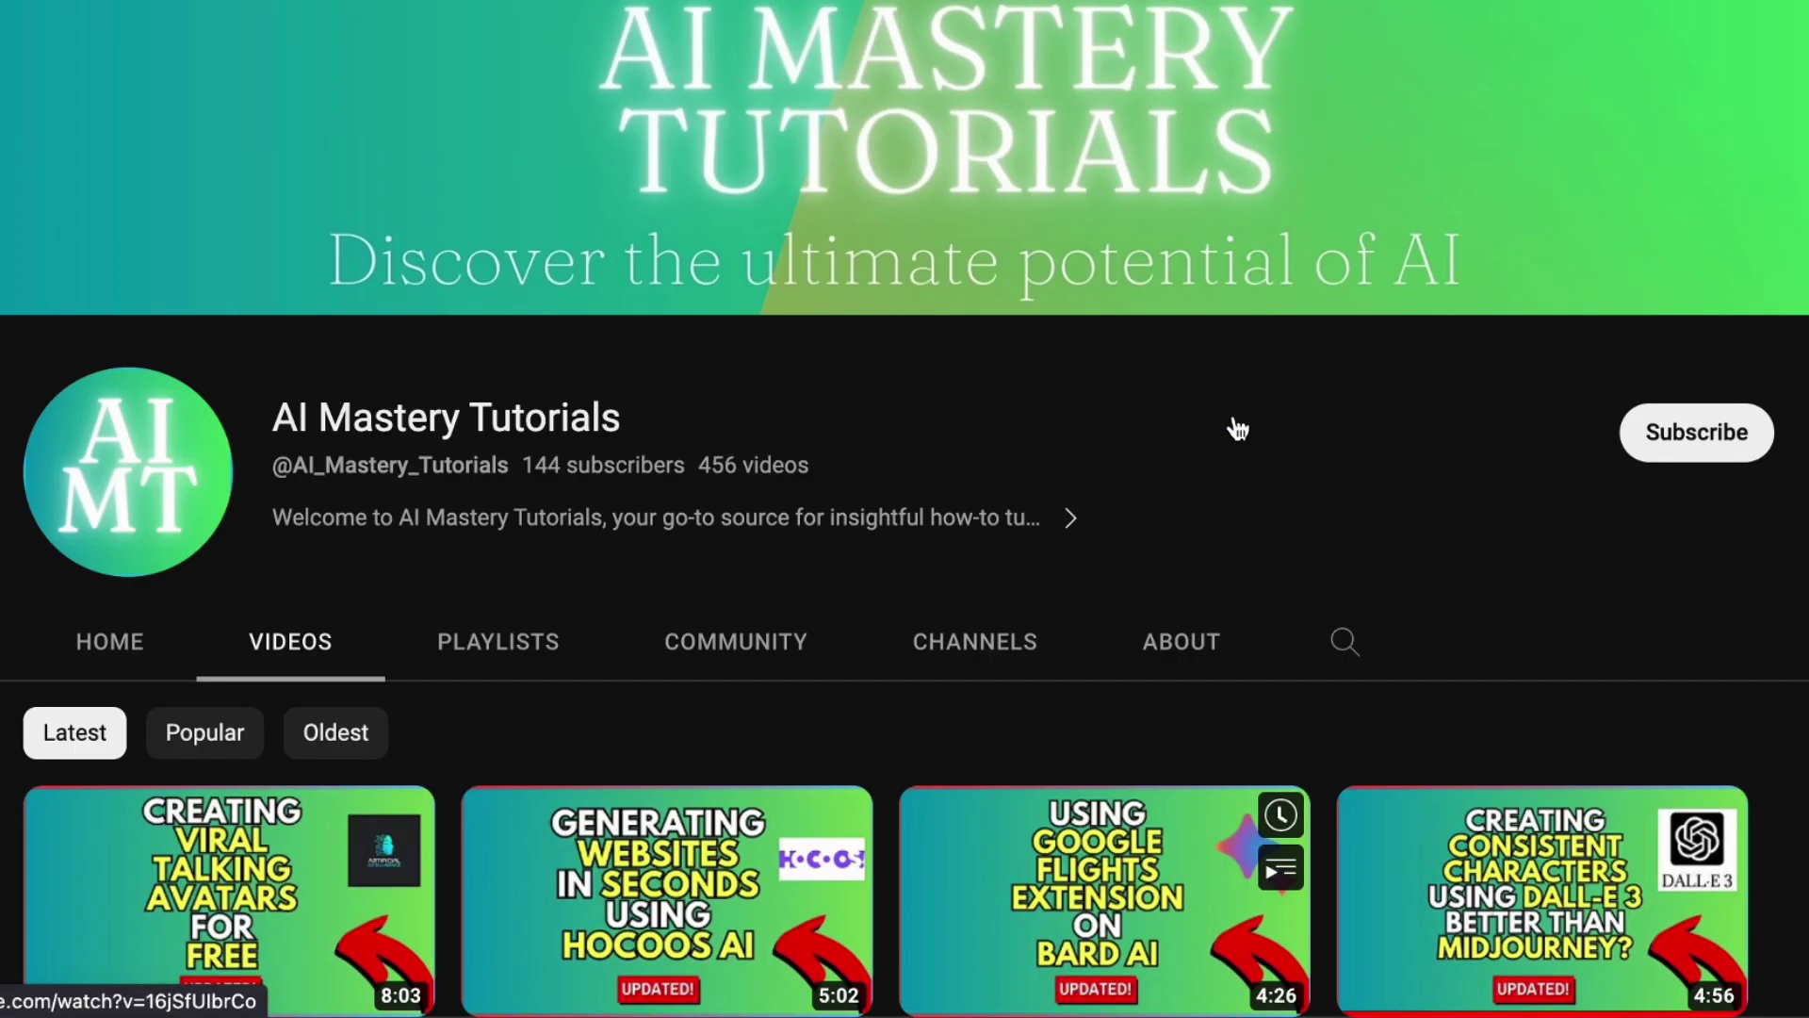
scroll(1237, 426, down, 15)
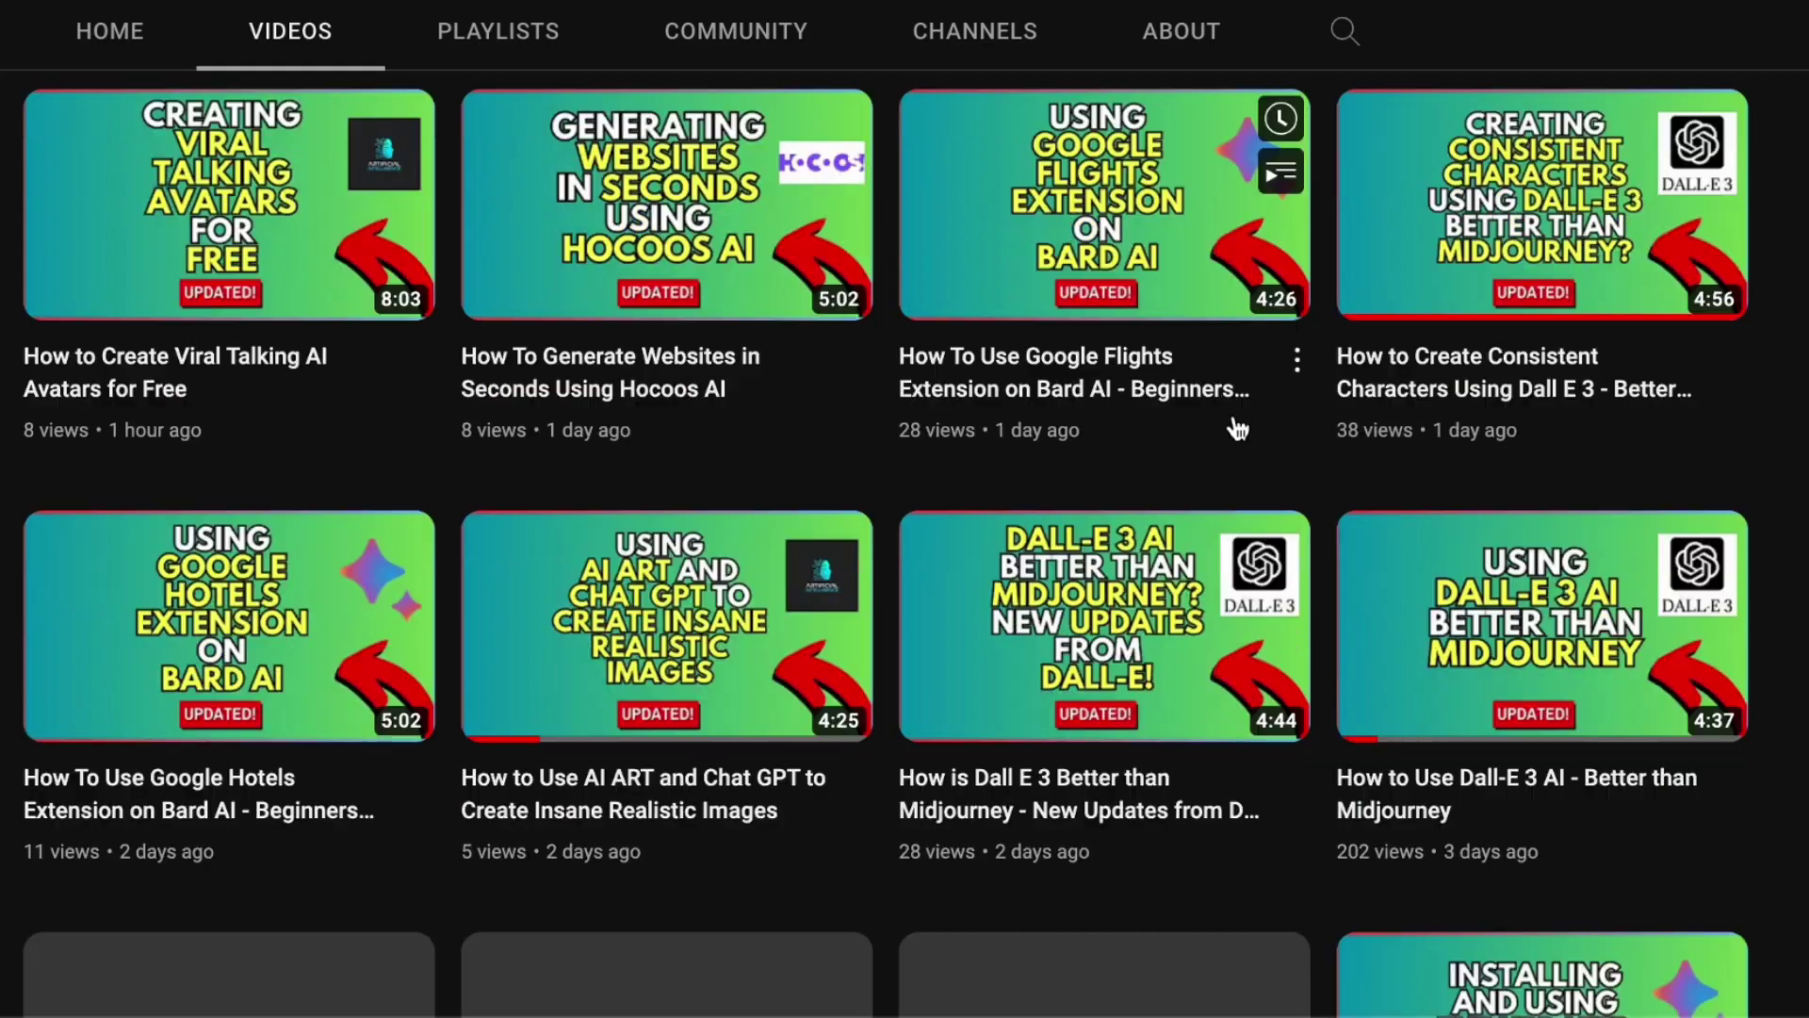
scroll(1237, 426, down, 12)
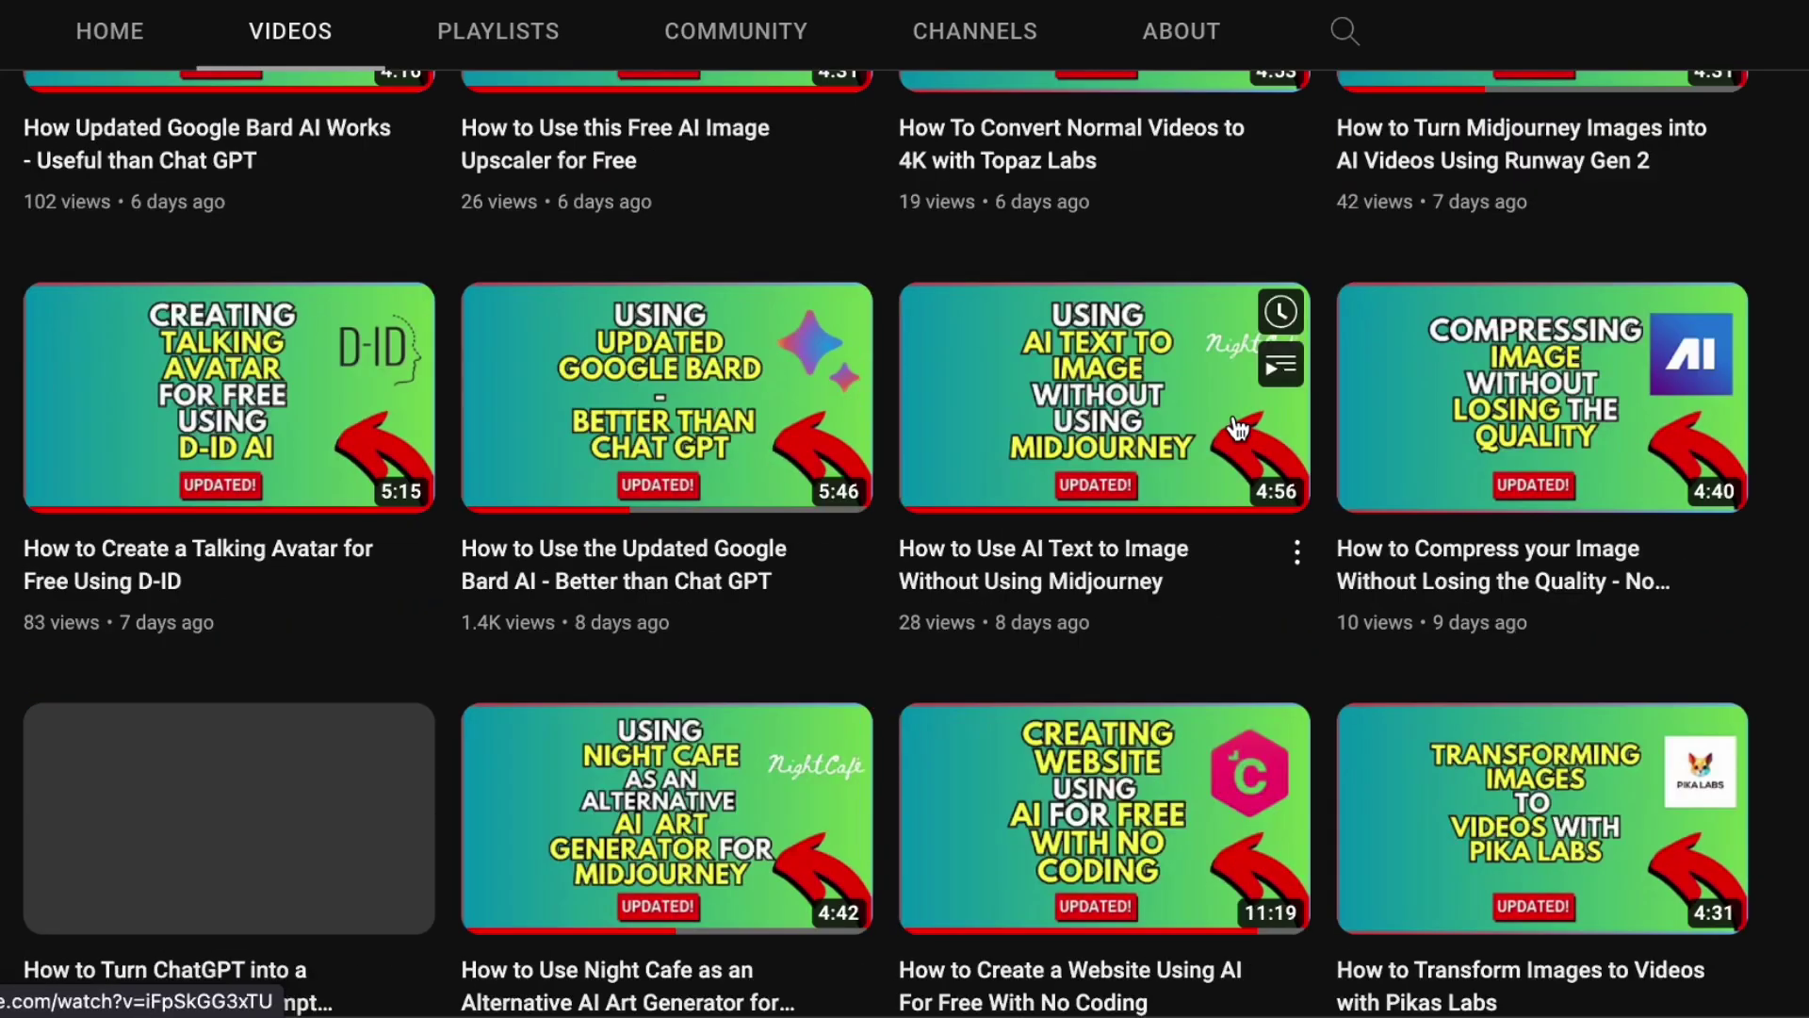
scroll(1239, 427, down, 3)
scroll(1238, 426, down, 7)
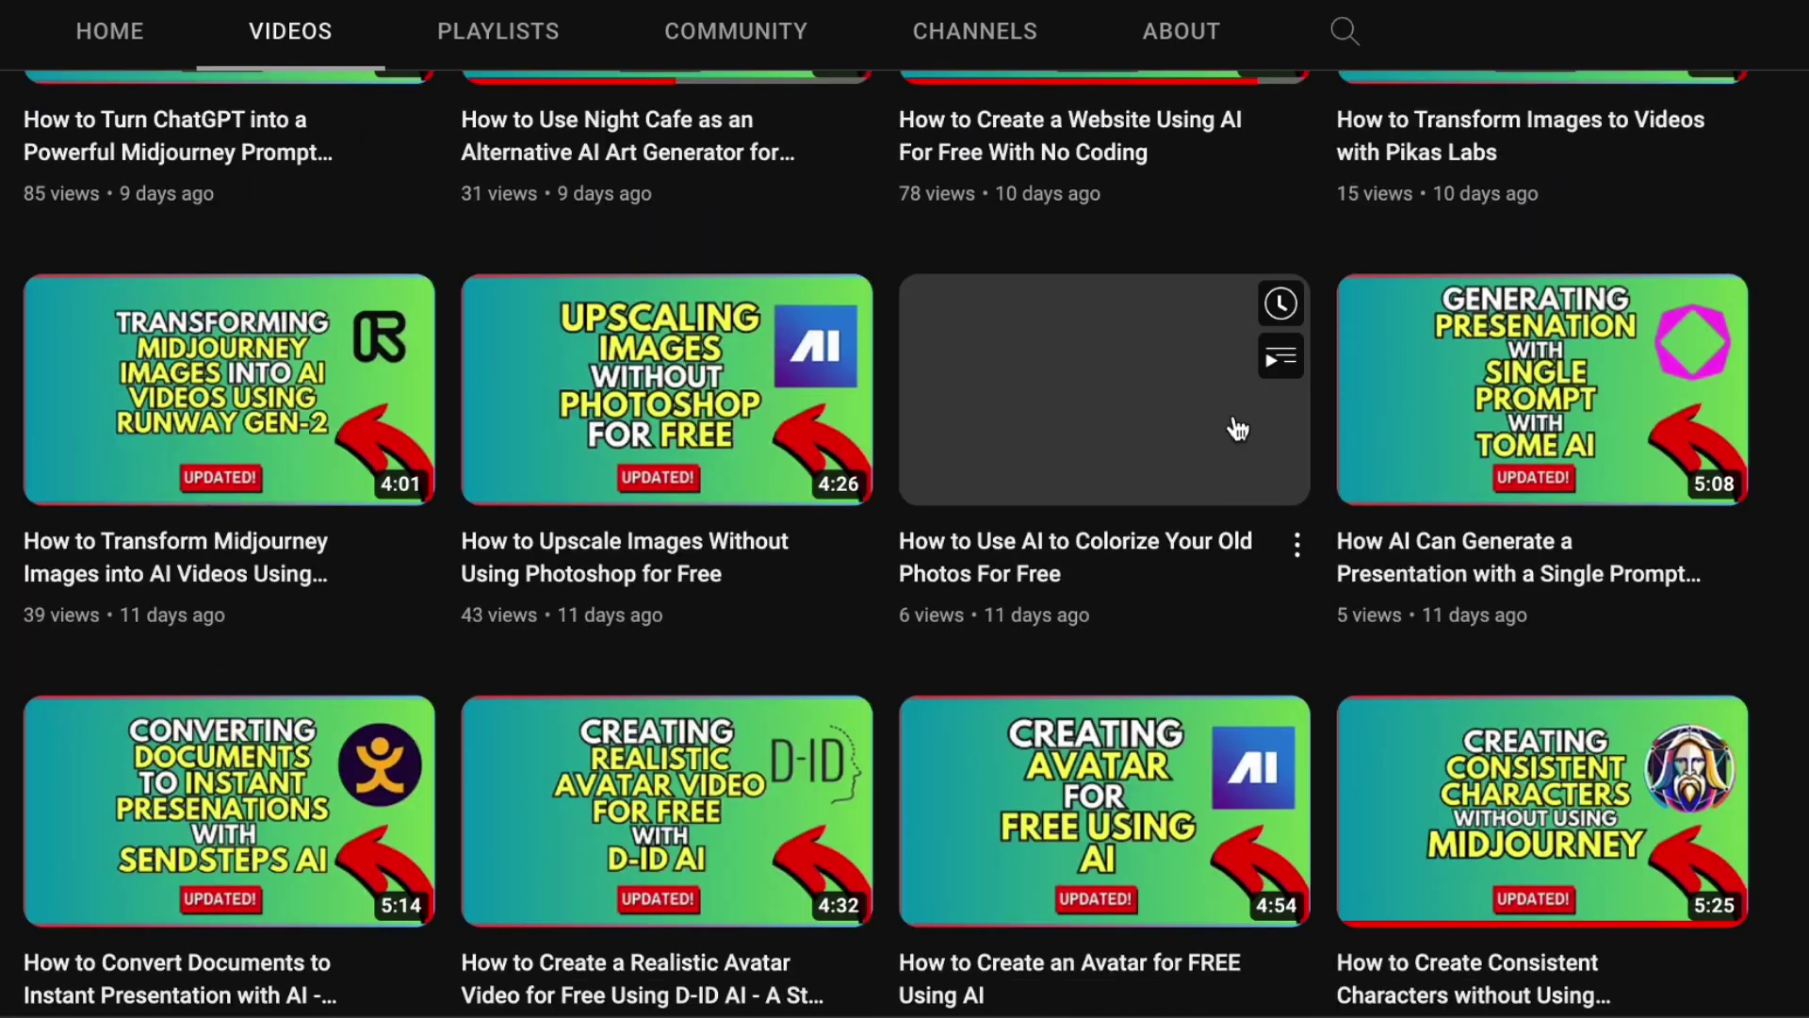
scroll(1237, 425, down, 3)
scroll(1237, 426, up, 20)
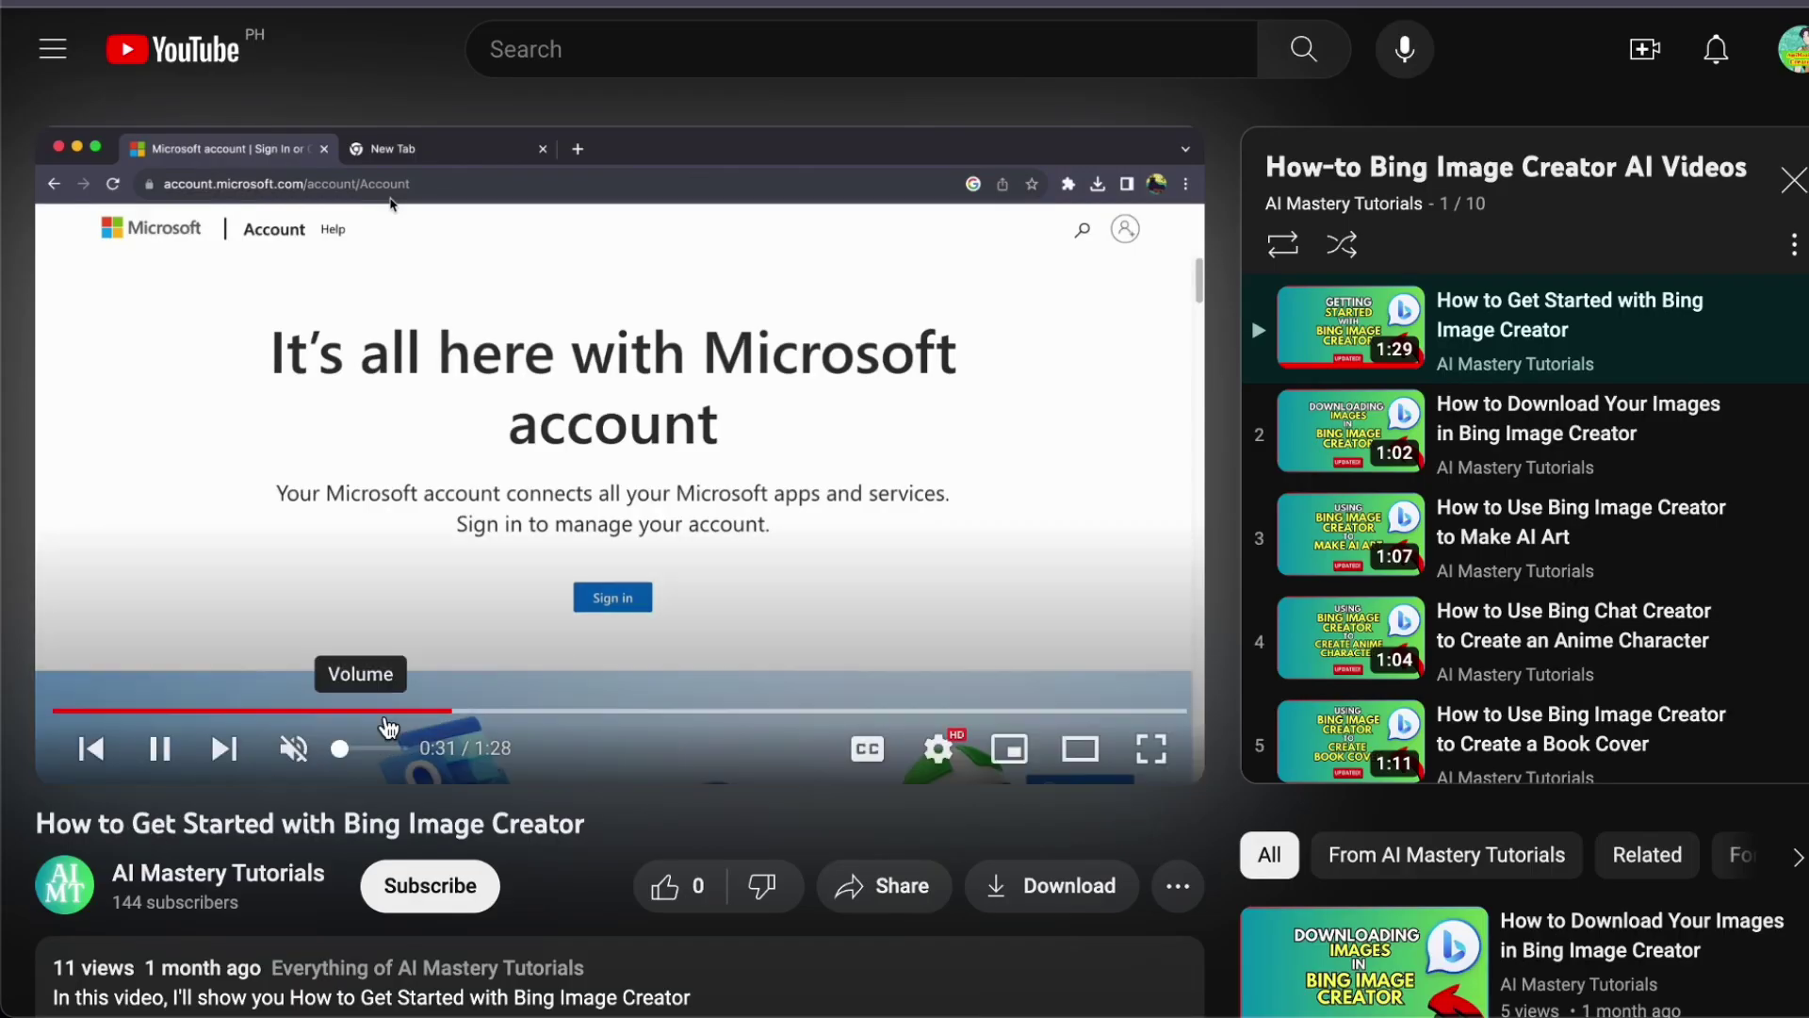
drag(67, 816, 643, 825)
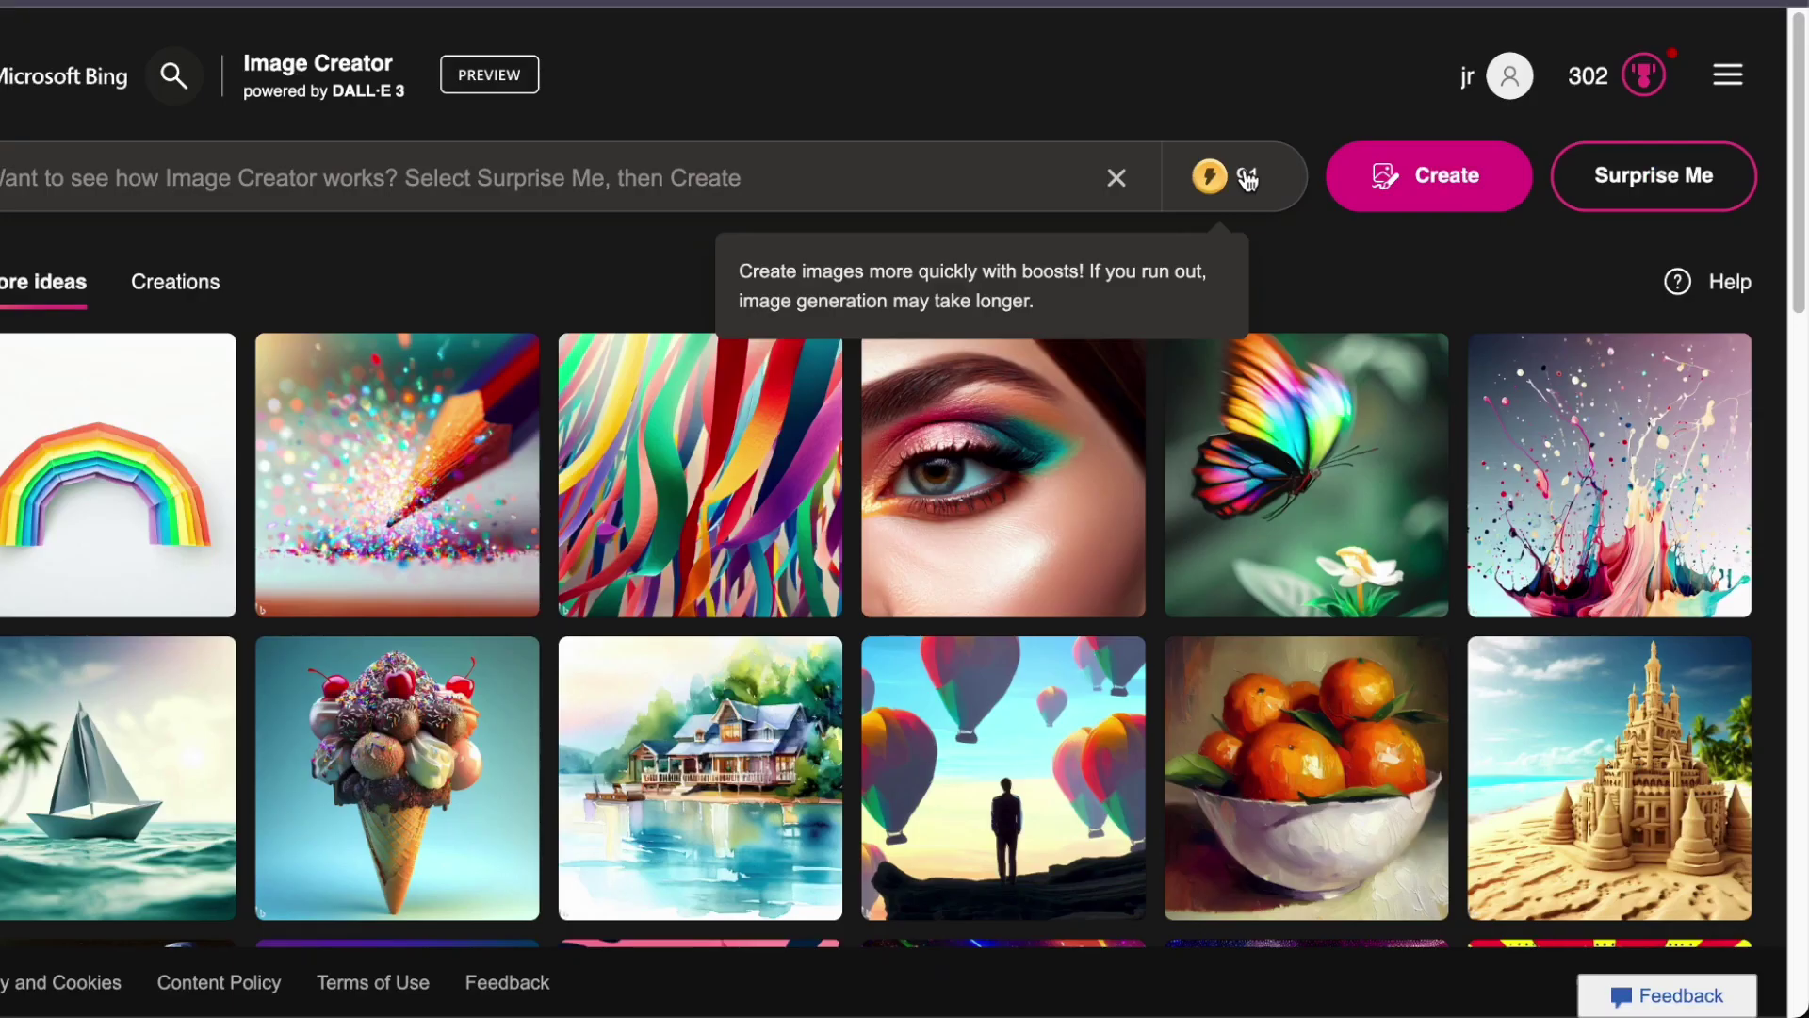
Step: Check the Microsoft Rewards panel in Bing Image Creator, close it and examine the boost information
click(1646, 77)
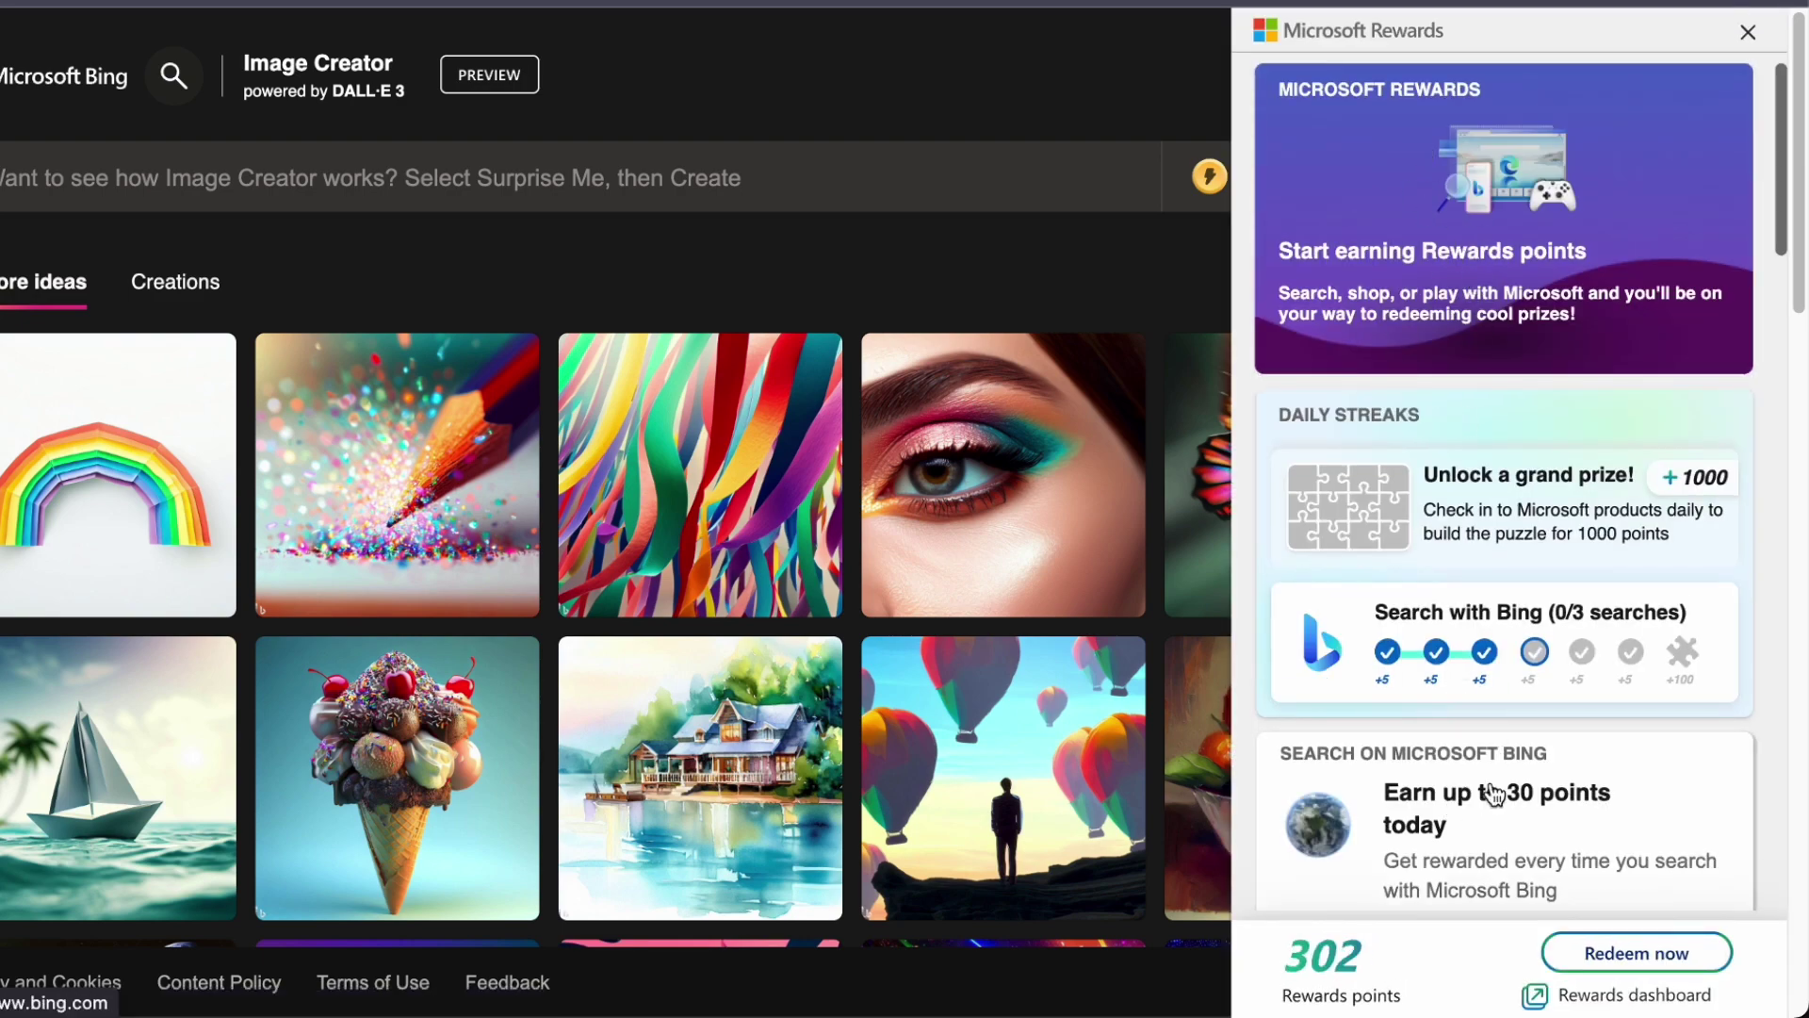
click(1750, 34)
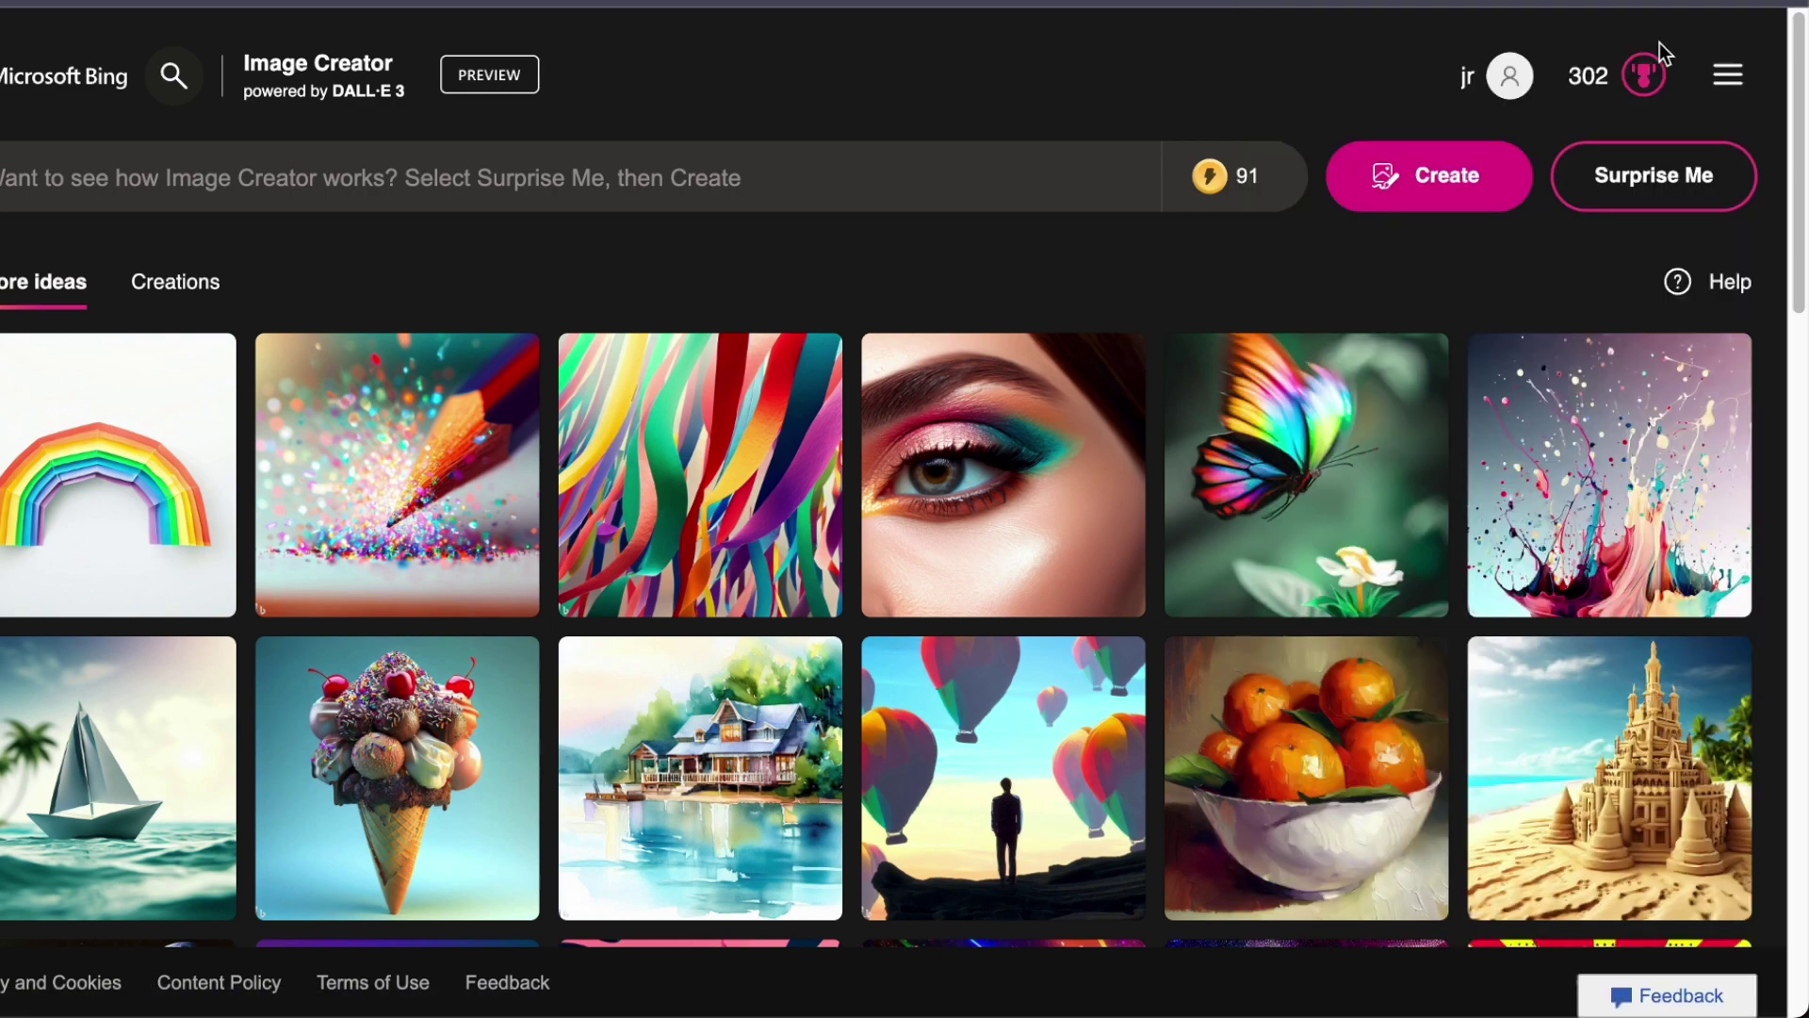
mouse_move(1230, 187)
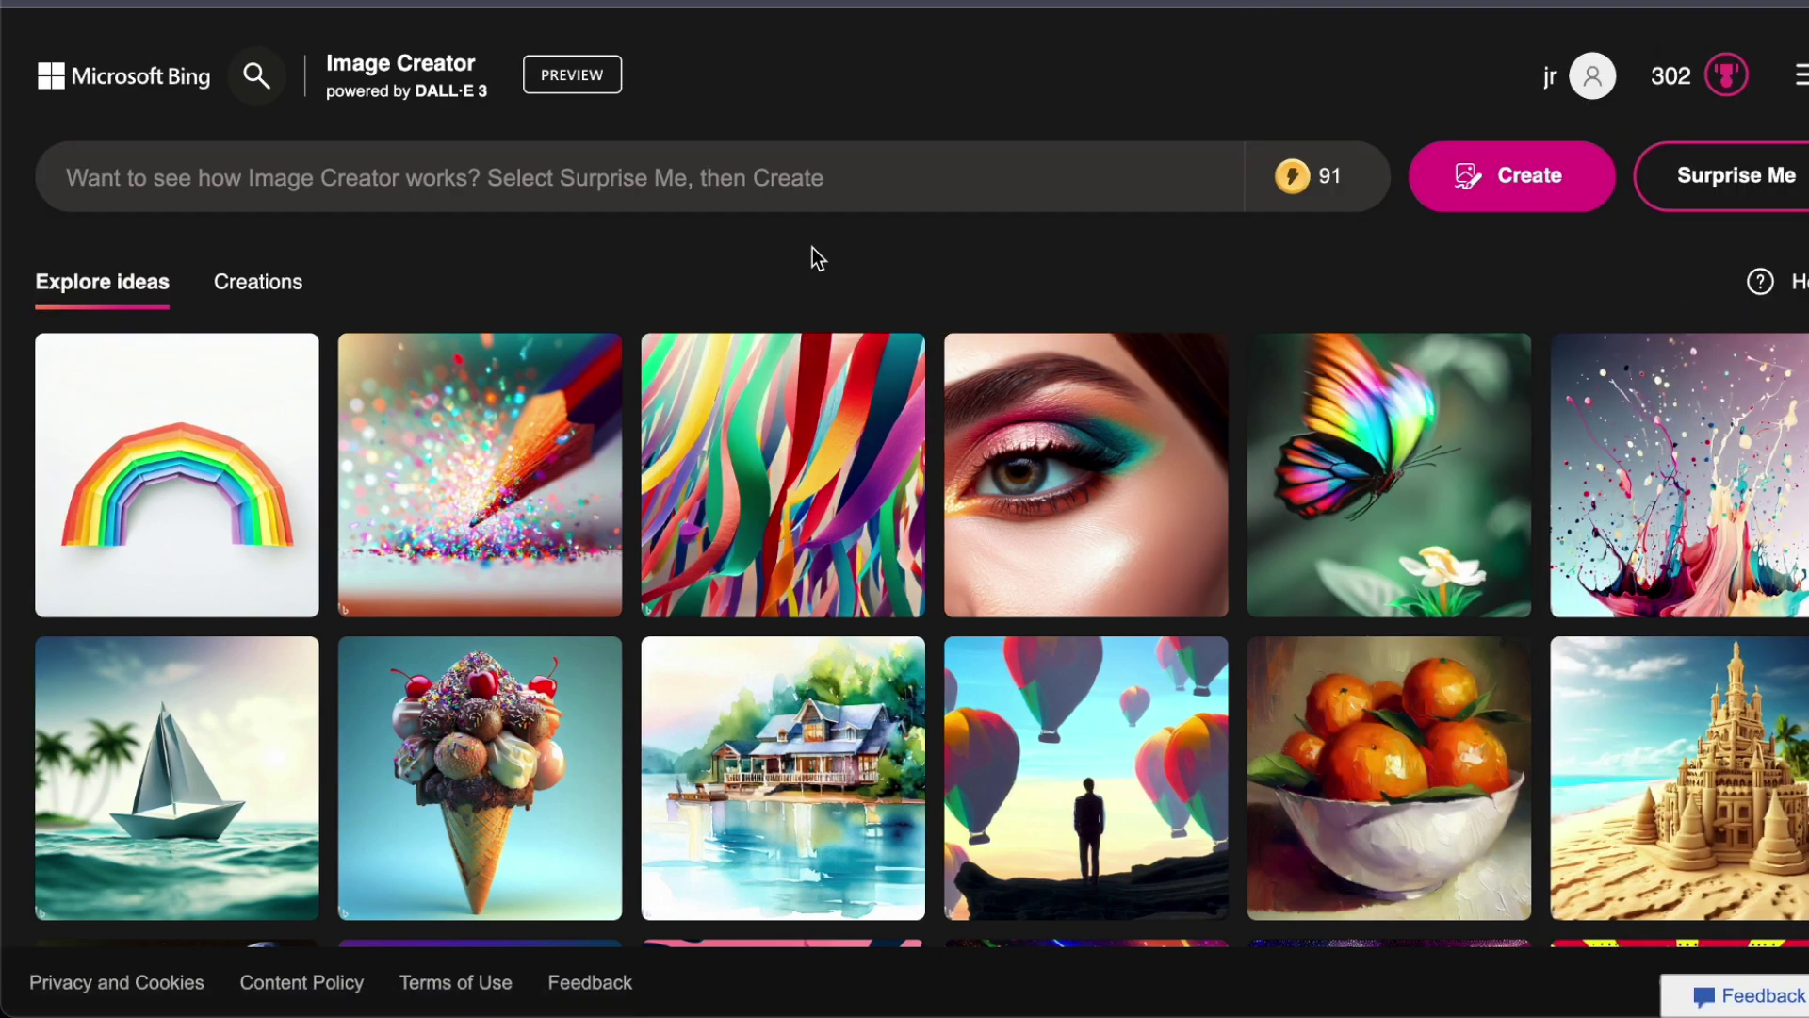
mouse_move(1331, 218)
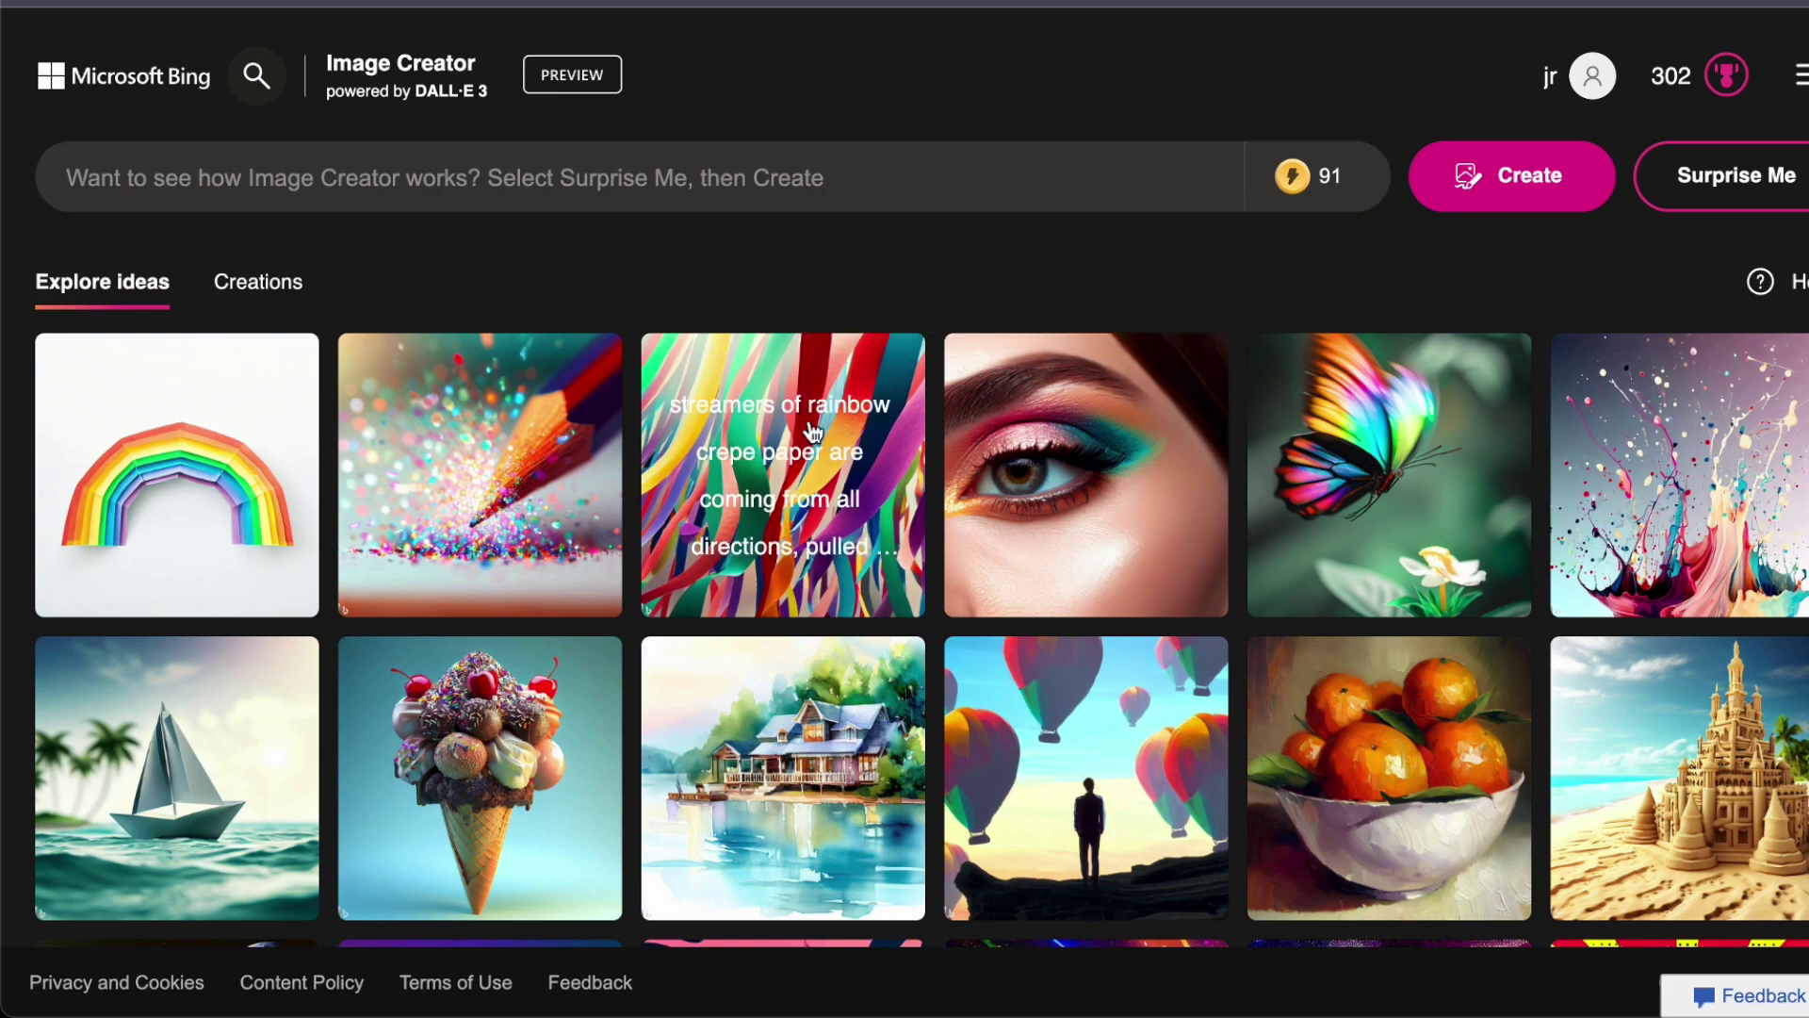
Step: Browse the example images offered as ideas in Image Creator
scroll(1253, 505, down, 4)
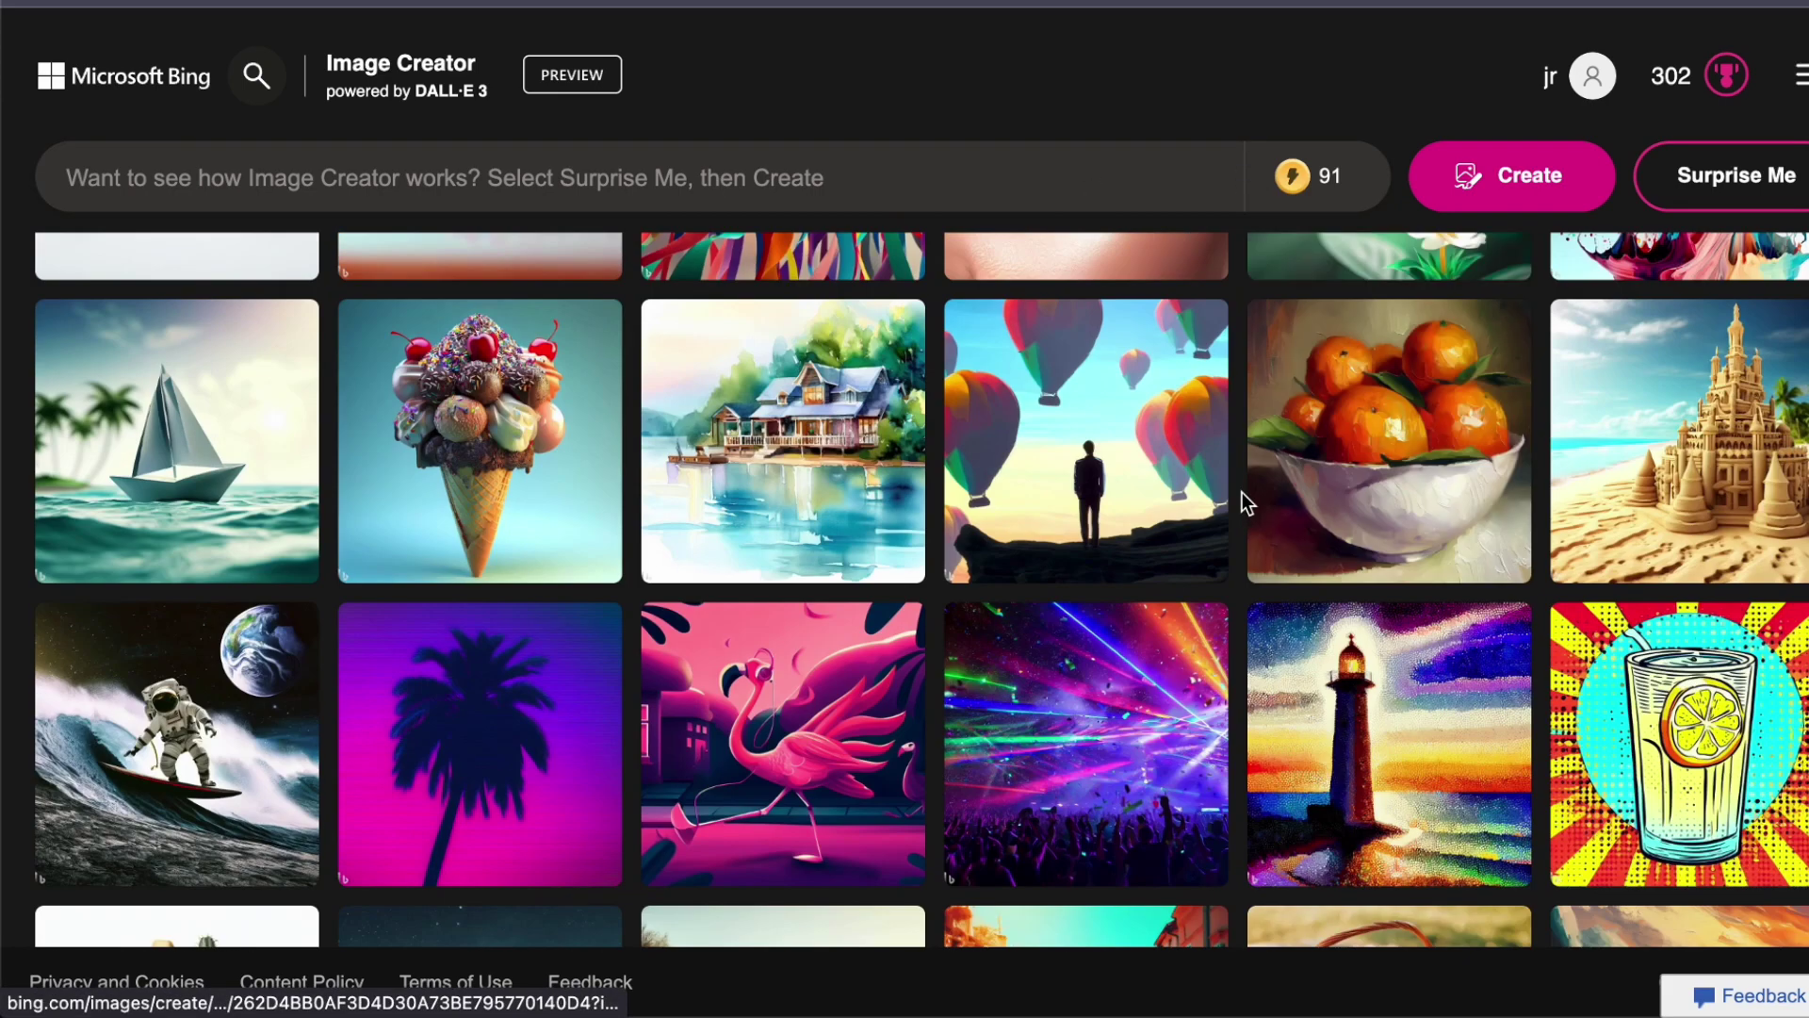
scroll(1246, 497, down, 1)
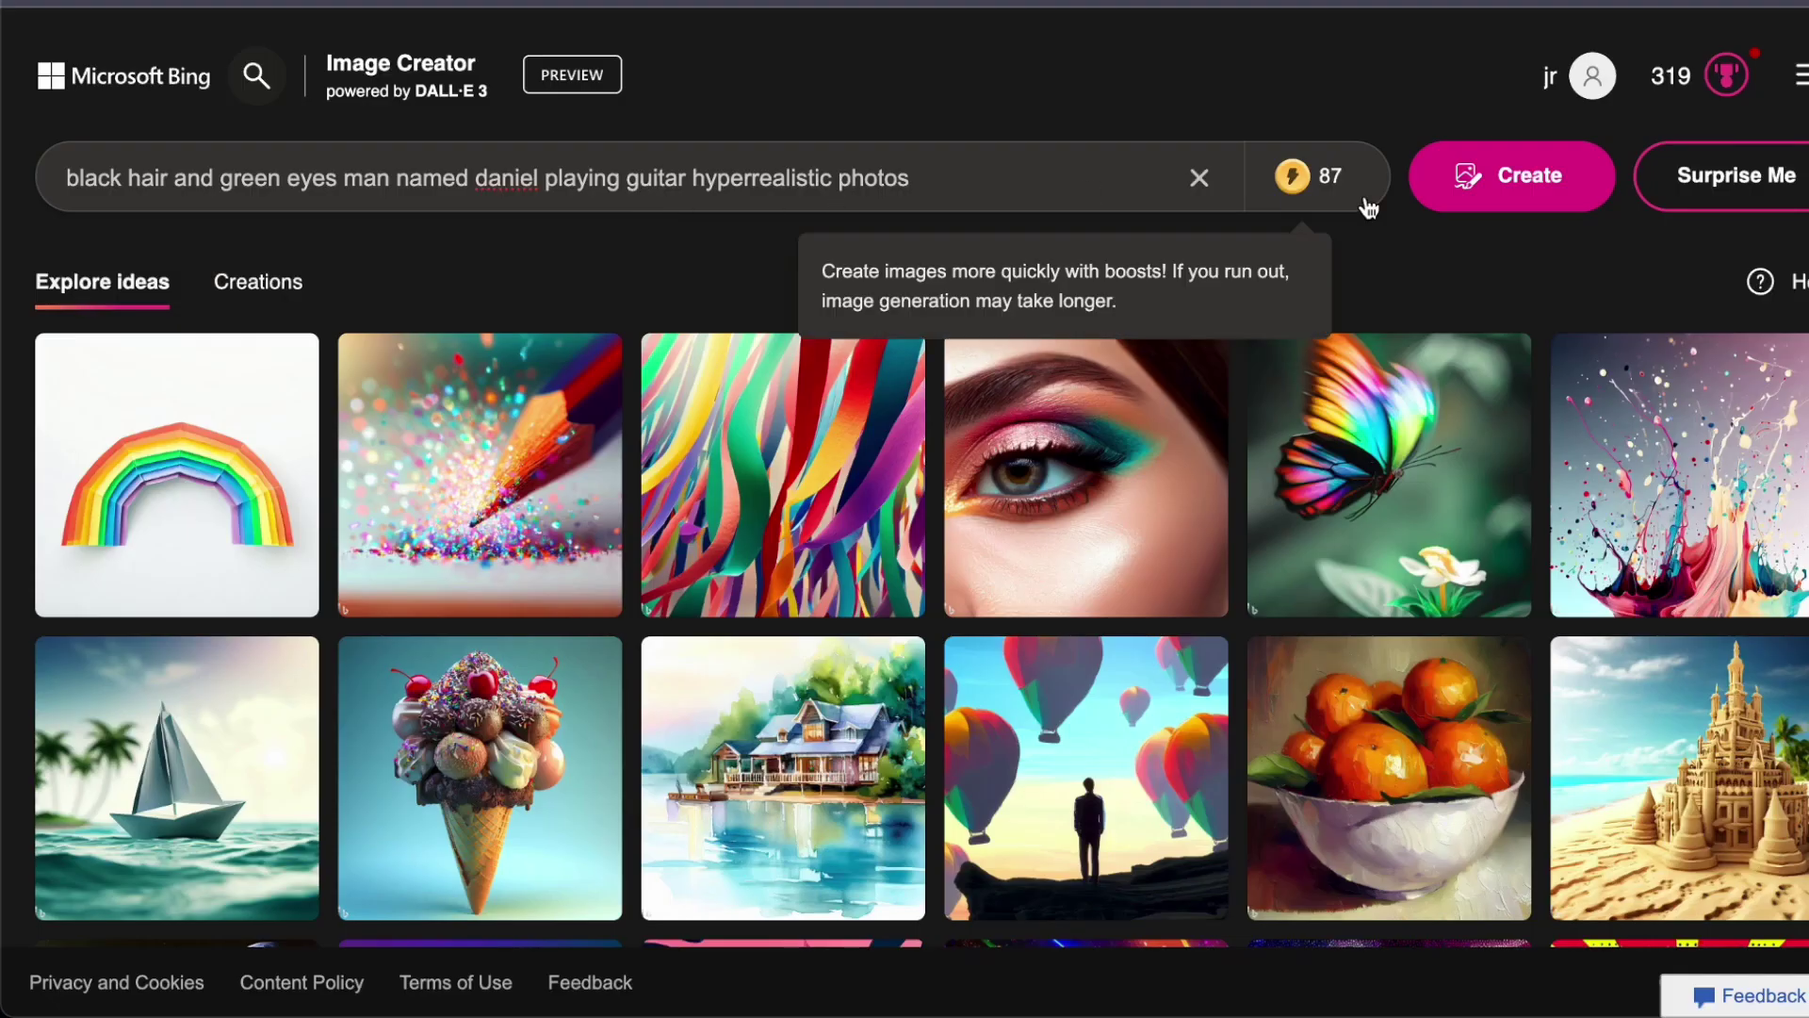
Step: Generate images from the hyperrealistic prompt of a black-haired, green-eyed man playing guitar and view the results enlarged
click(1512, 176)
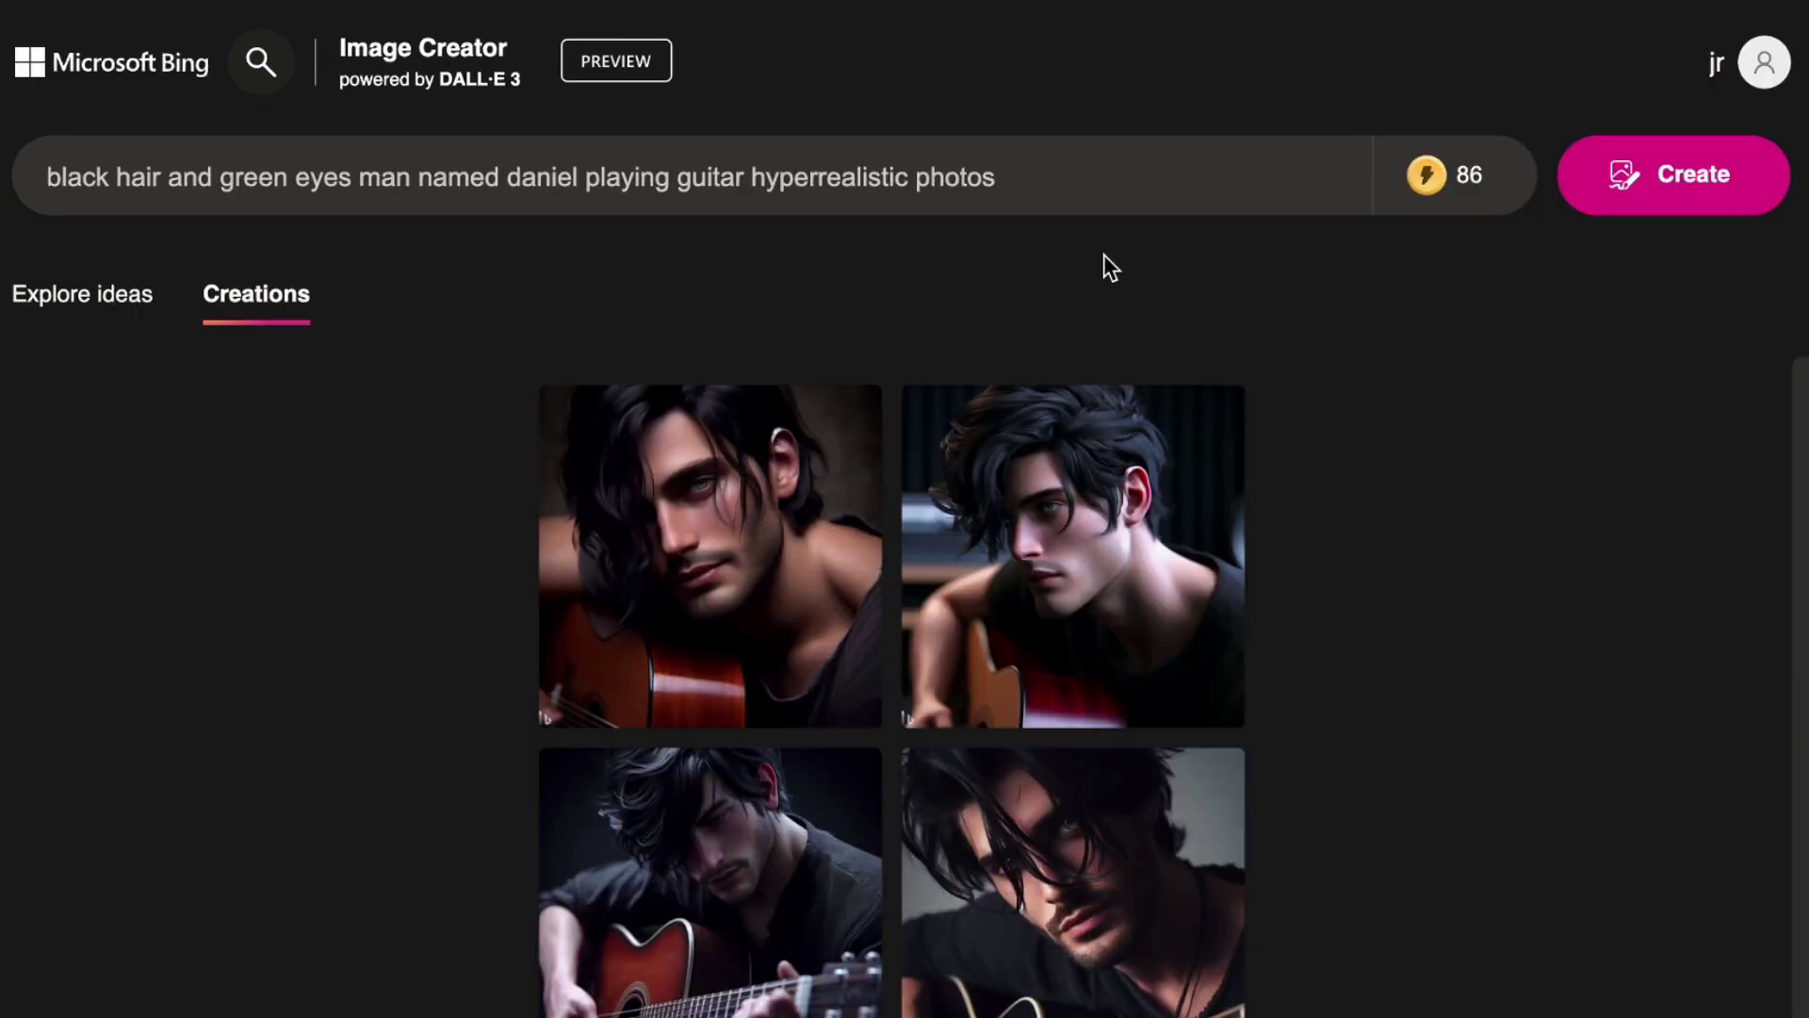
scroll(1179, 577, down, 1)
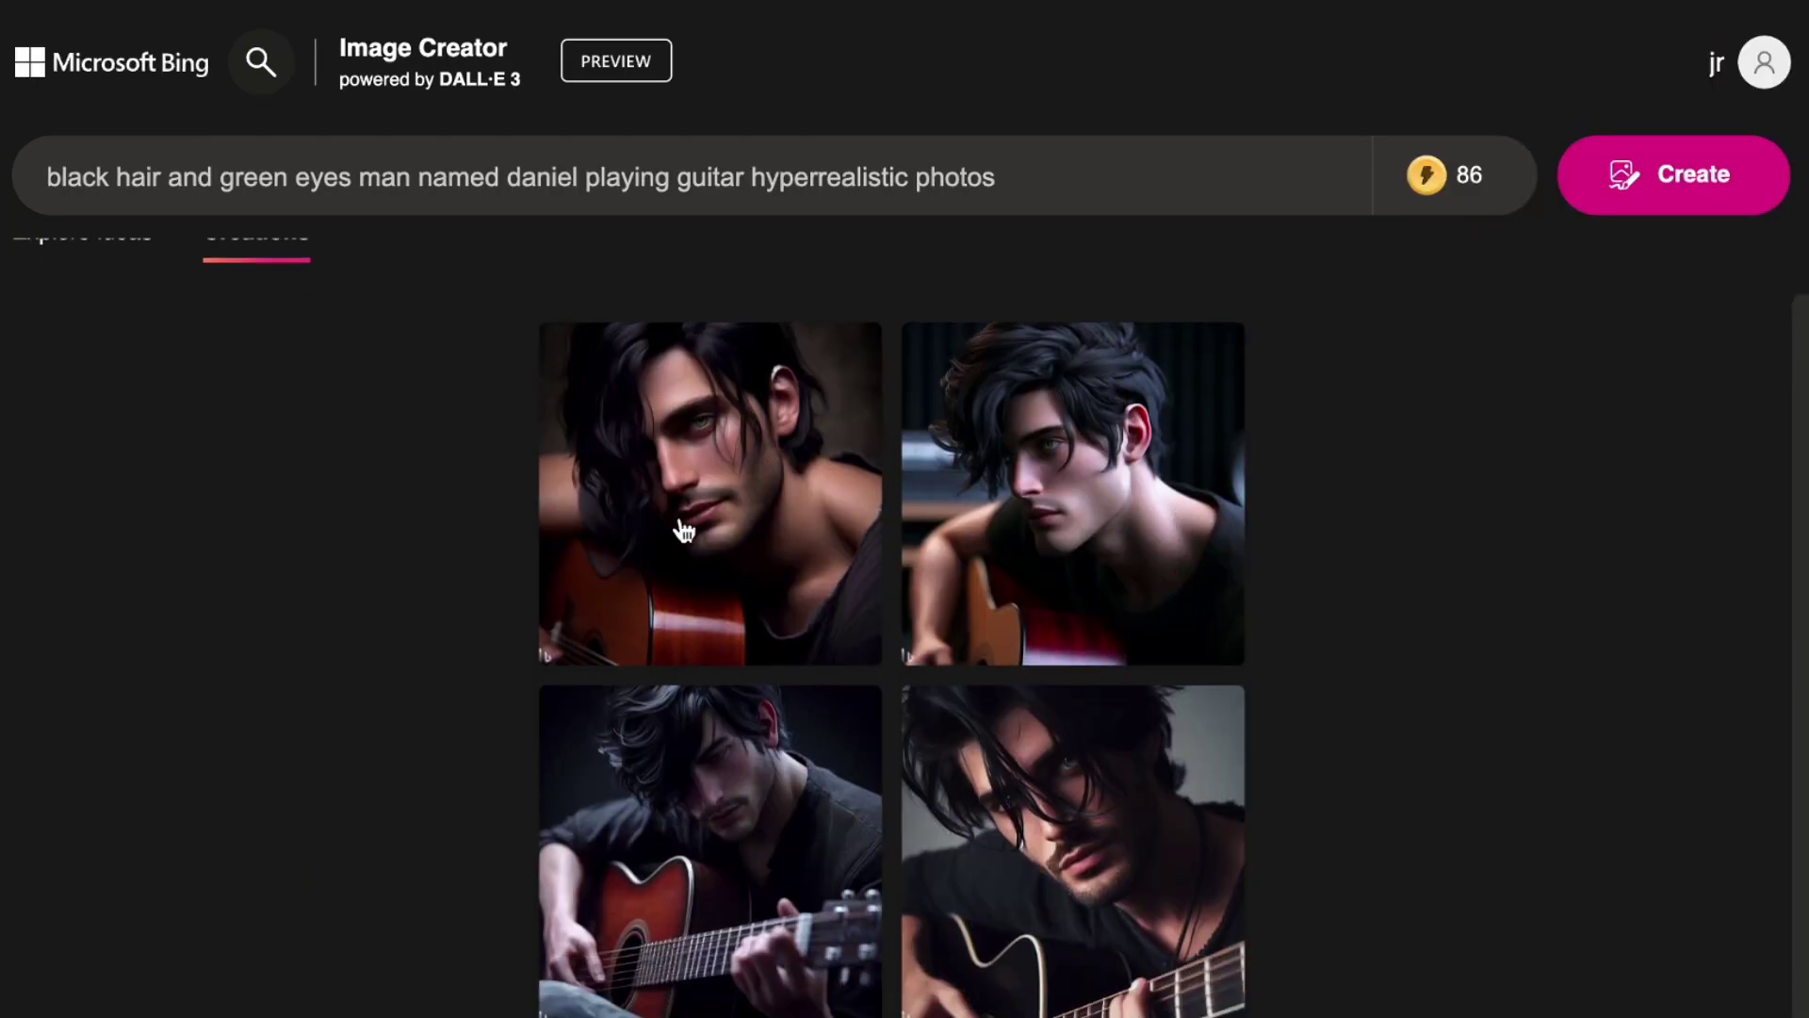
click(722, 492)
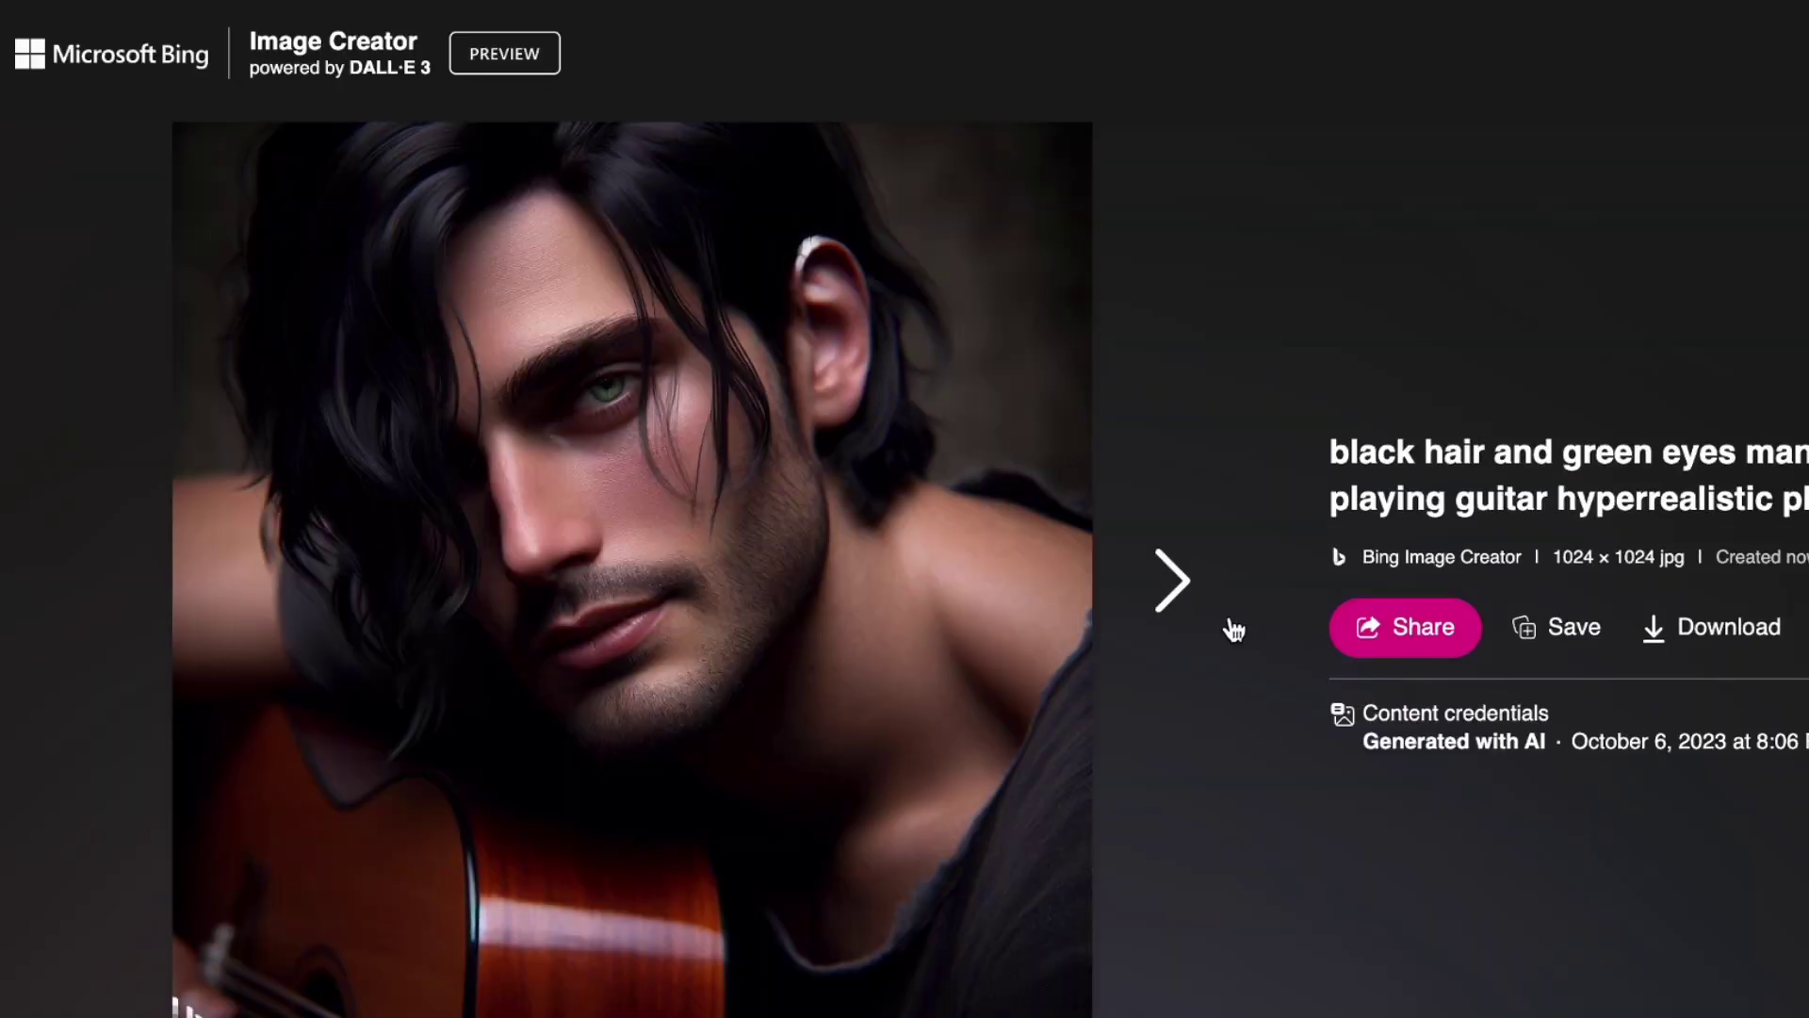
click(1200, 596)
click(1199, 596)
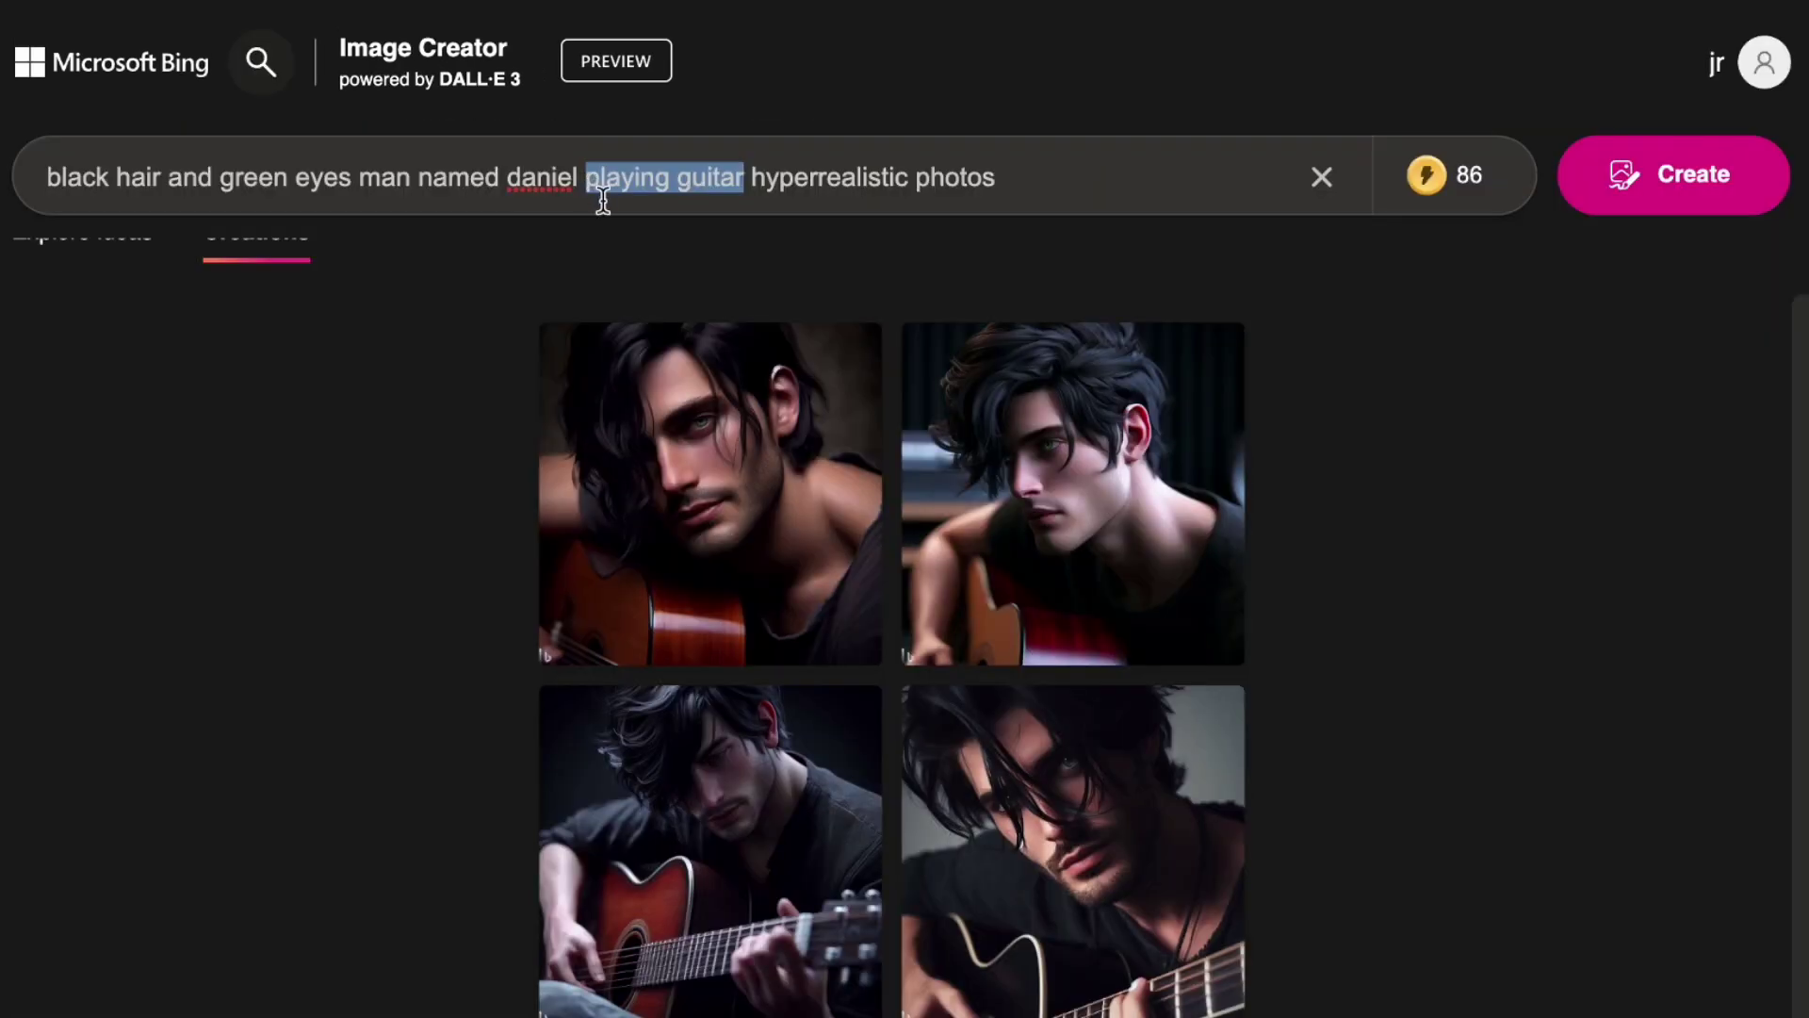
Step: Replace "playing guitar" in the prompt with "eating burger" and generate a new set of images
text(eating)
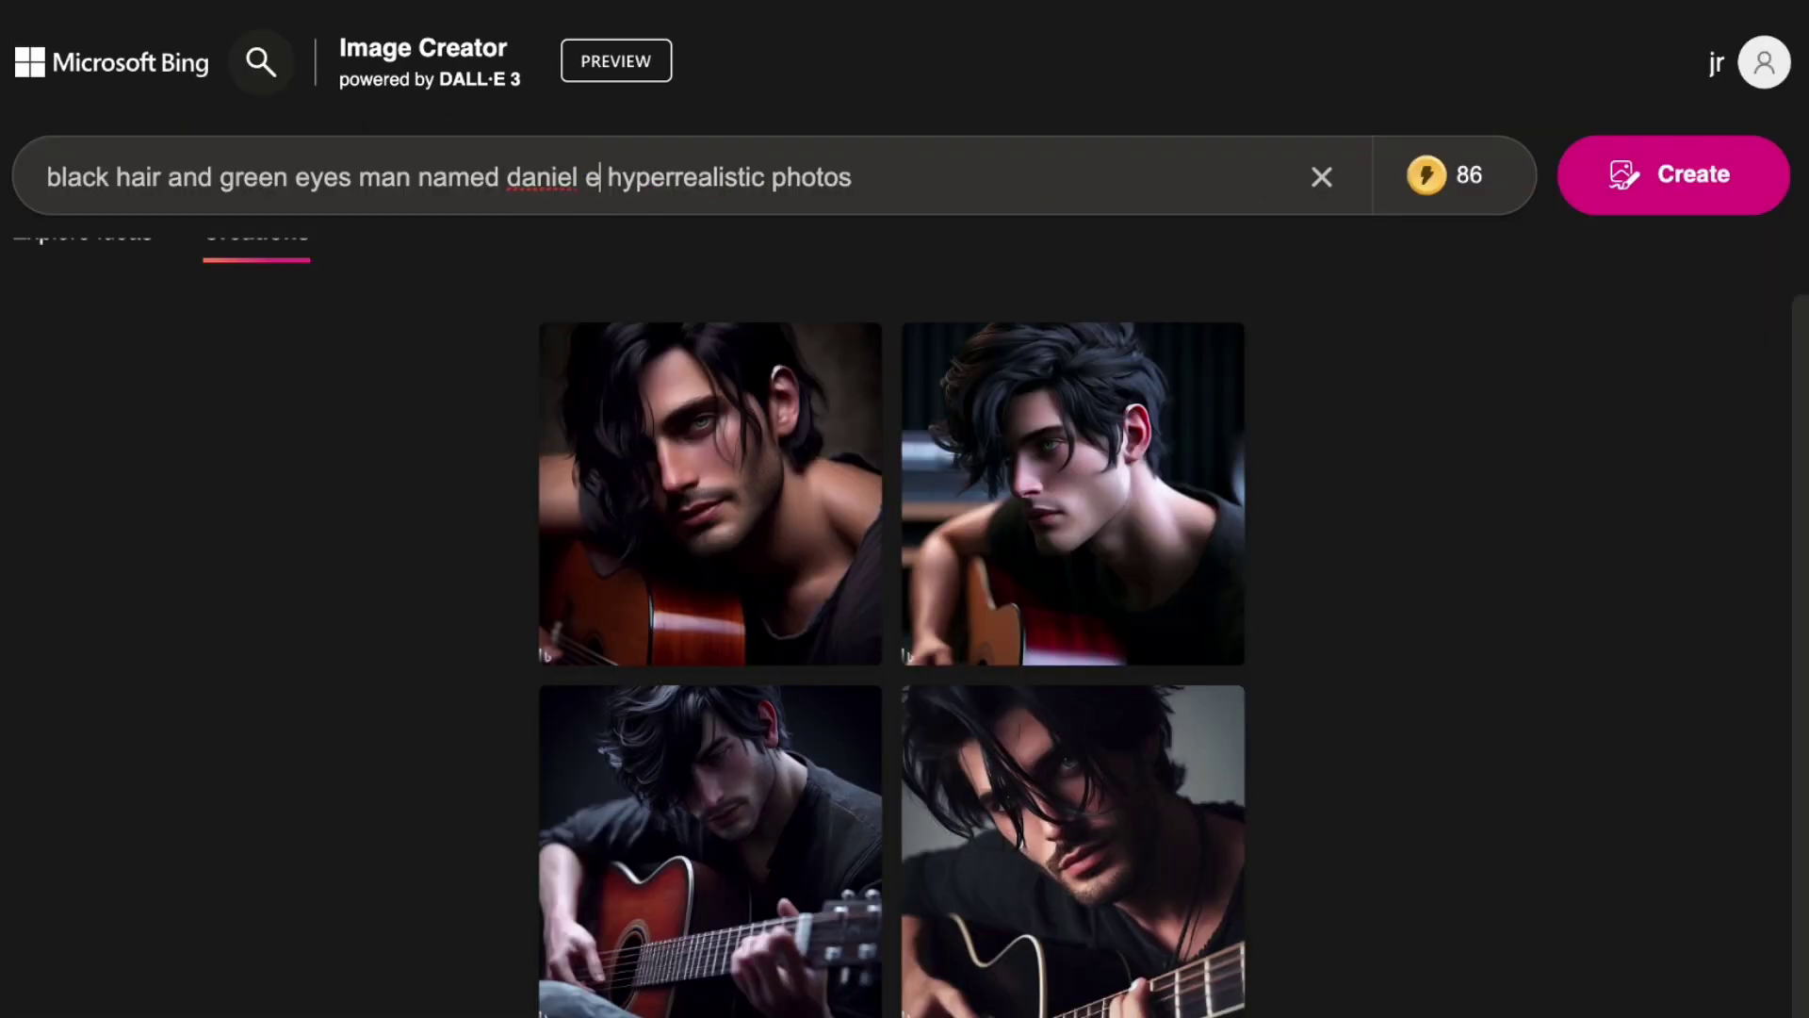
text( burger)
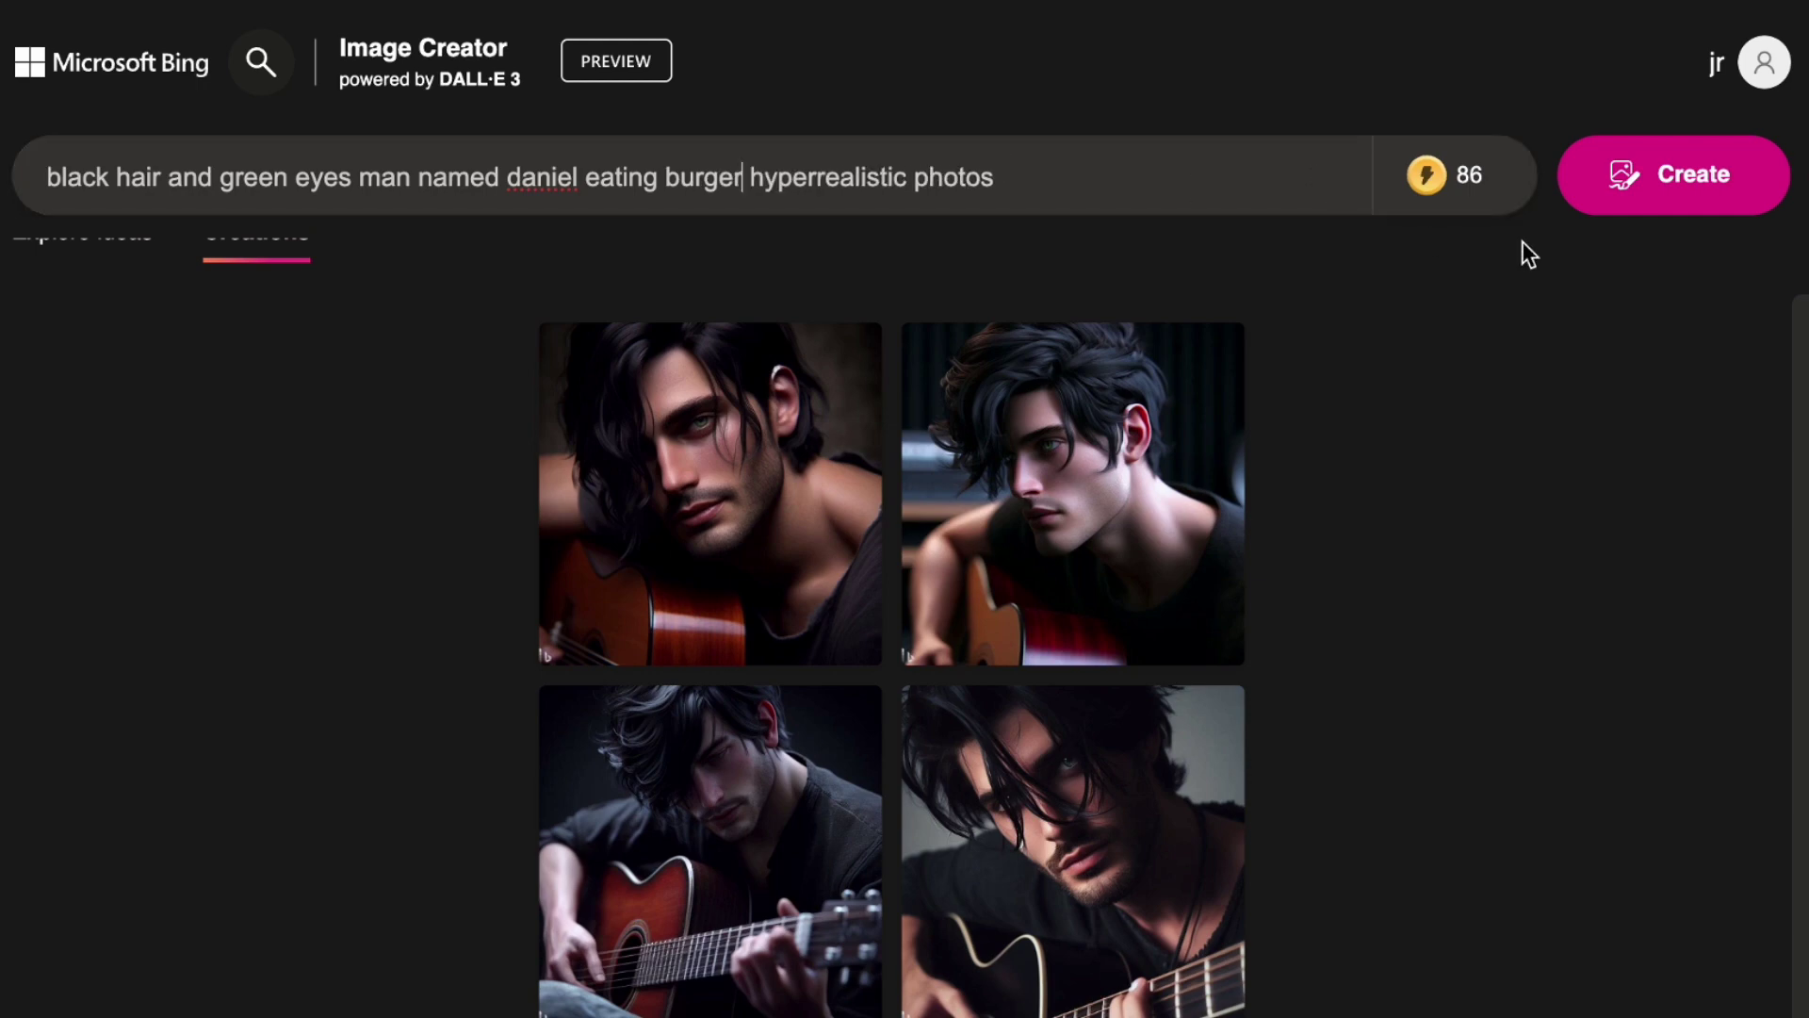
click(1623, 186)
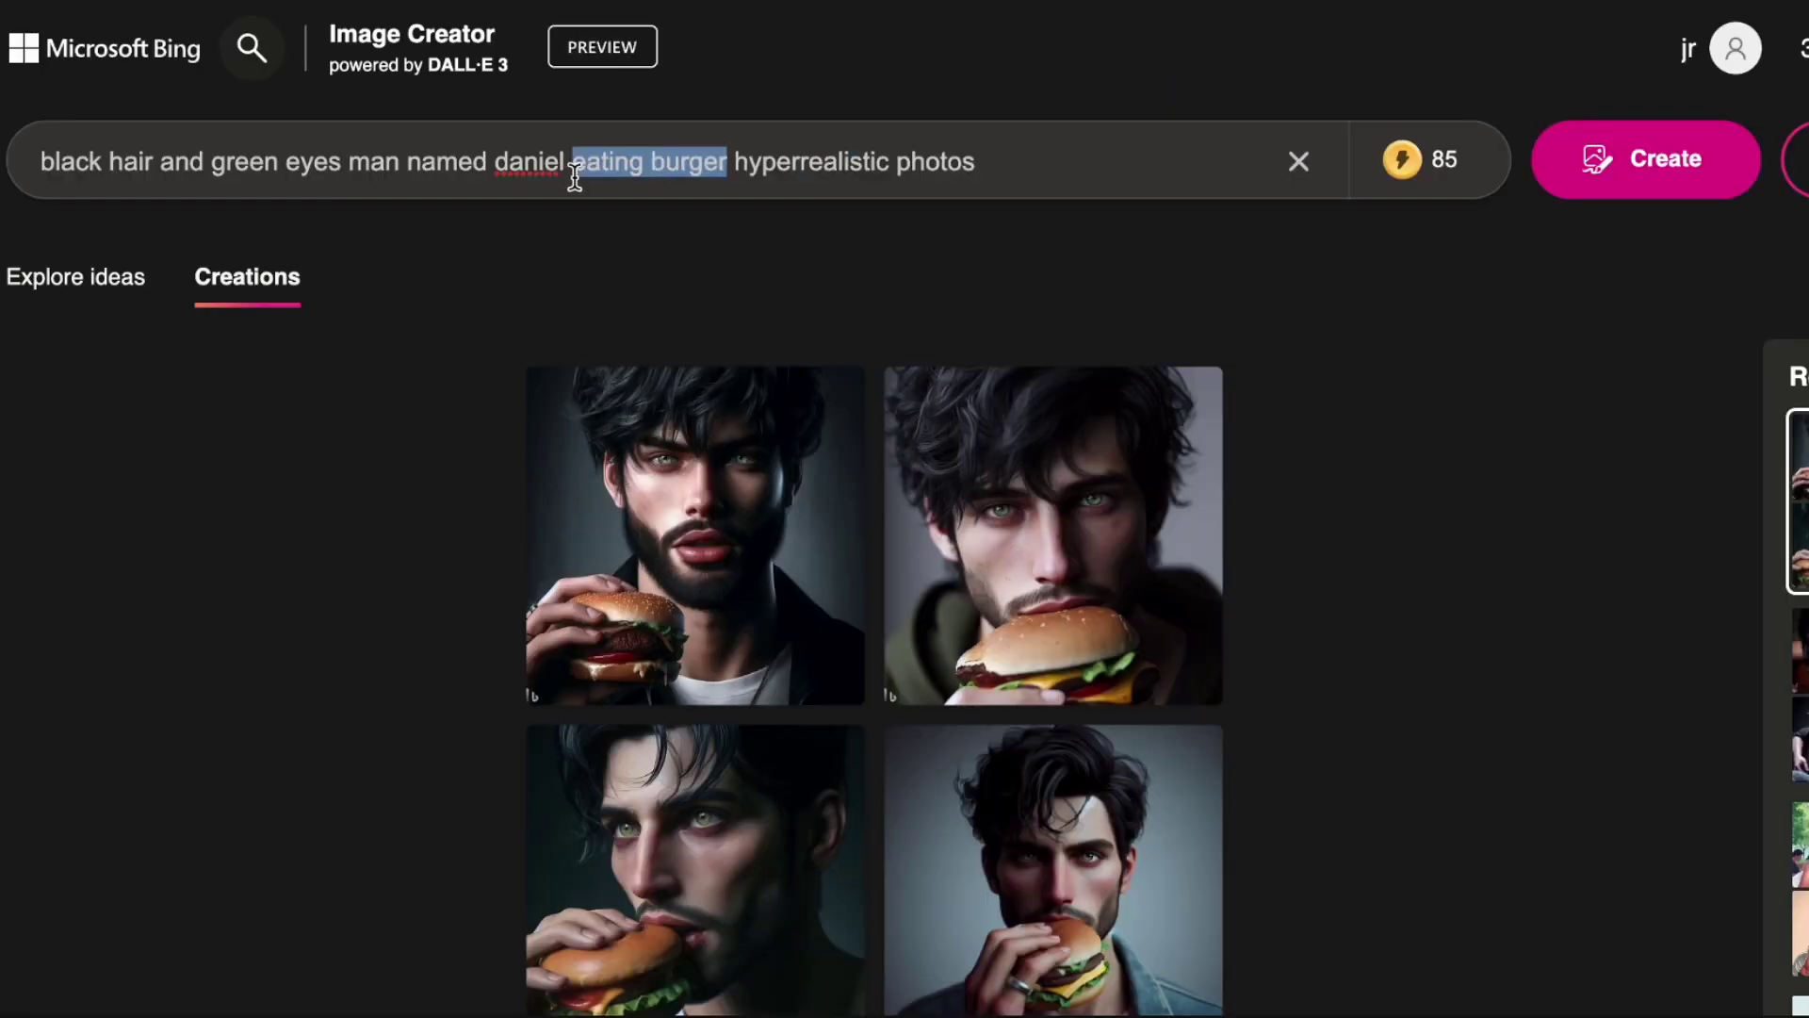
Step: Replace "eating burger" in the prompt with "singing" and generate the images
text(singing)
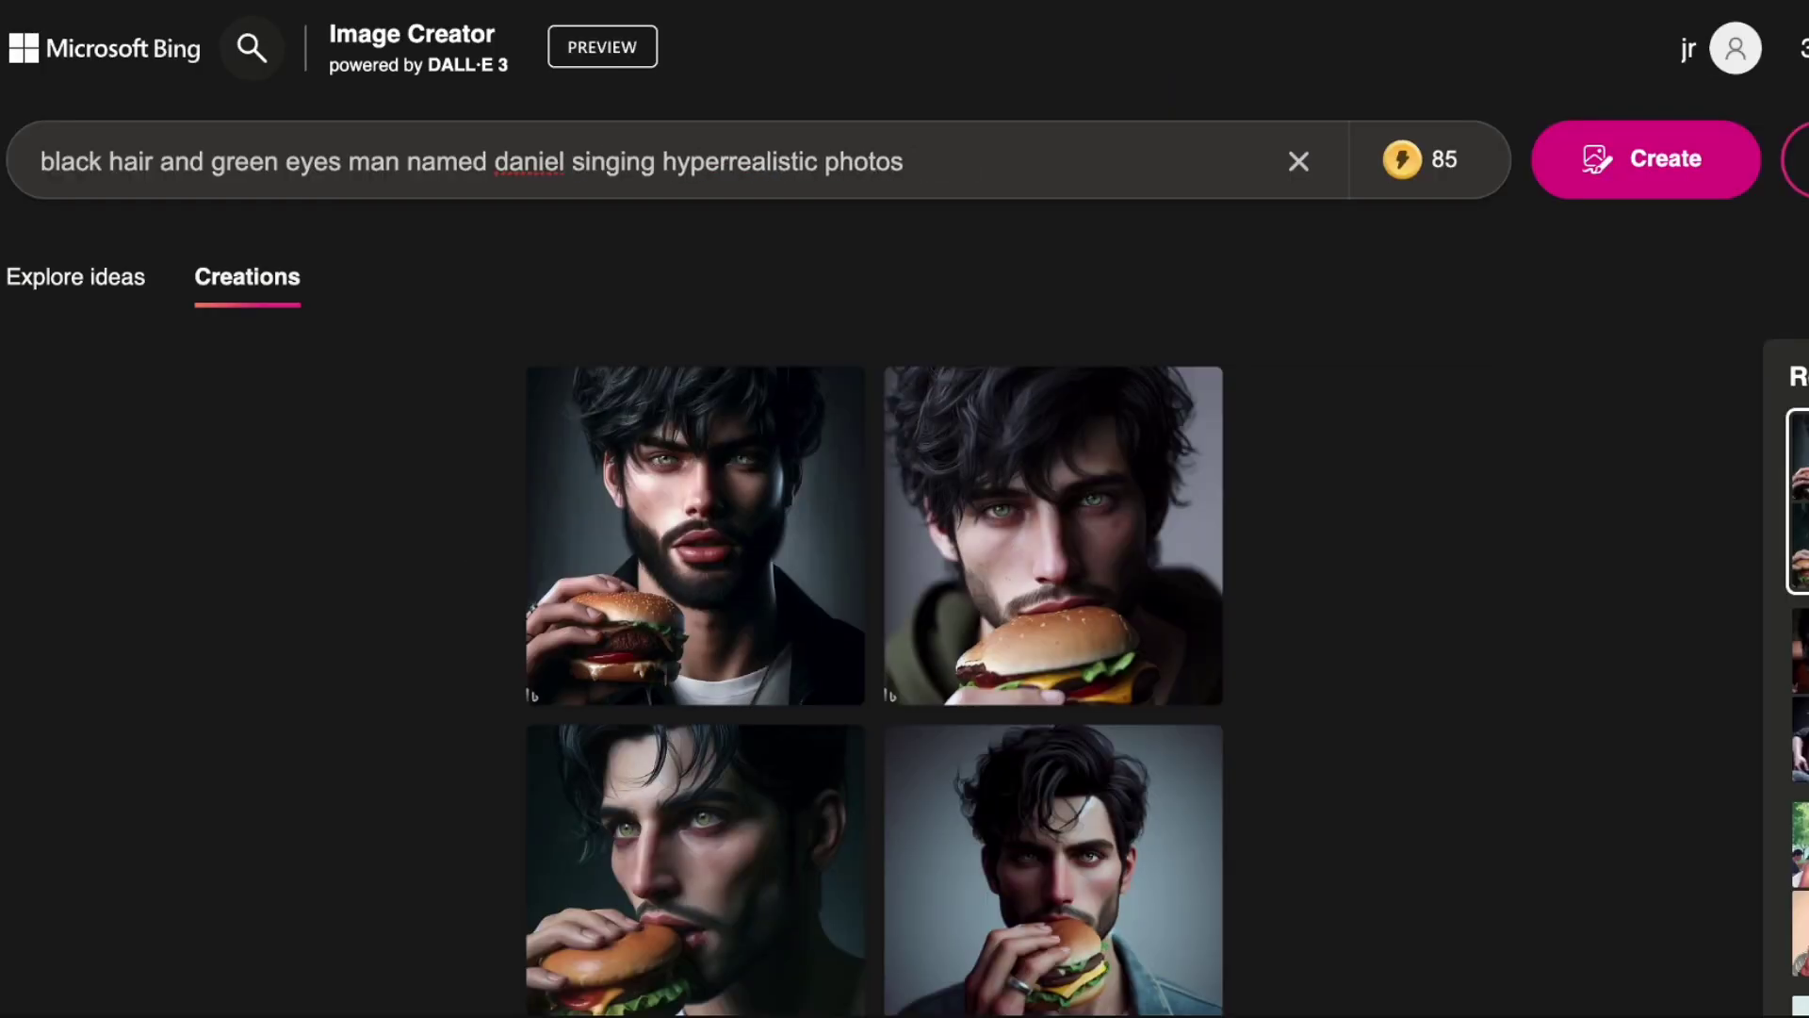
click(1656, 157)
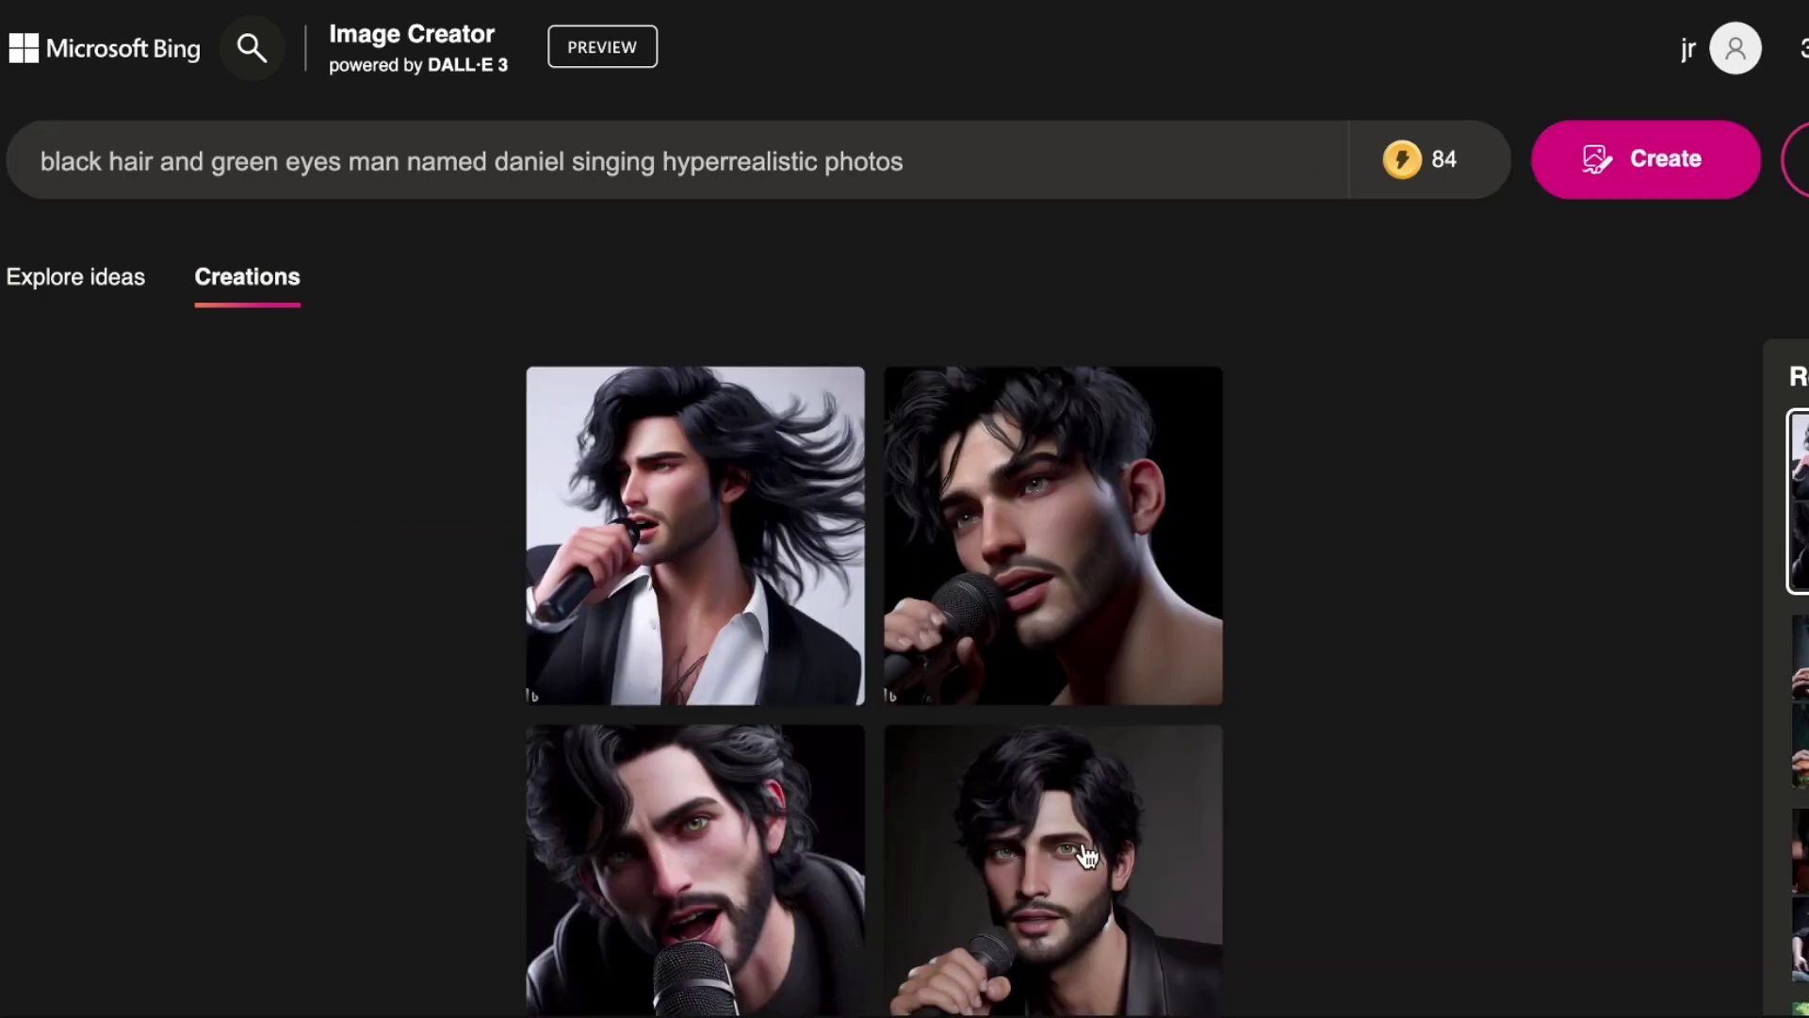
Step: Replace "singing" in the prompt with "walking" and generate another set of images
double_click(611, 162)
key(BackSpace)
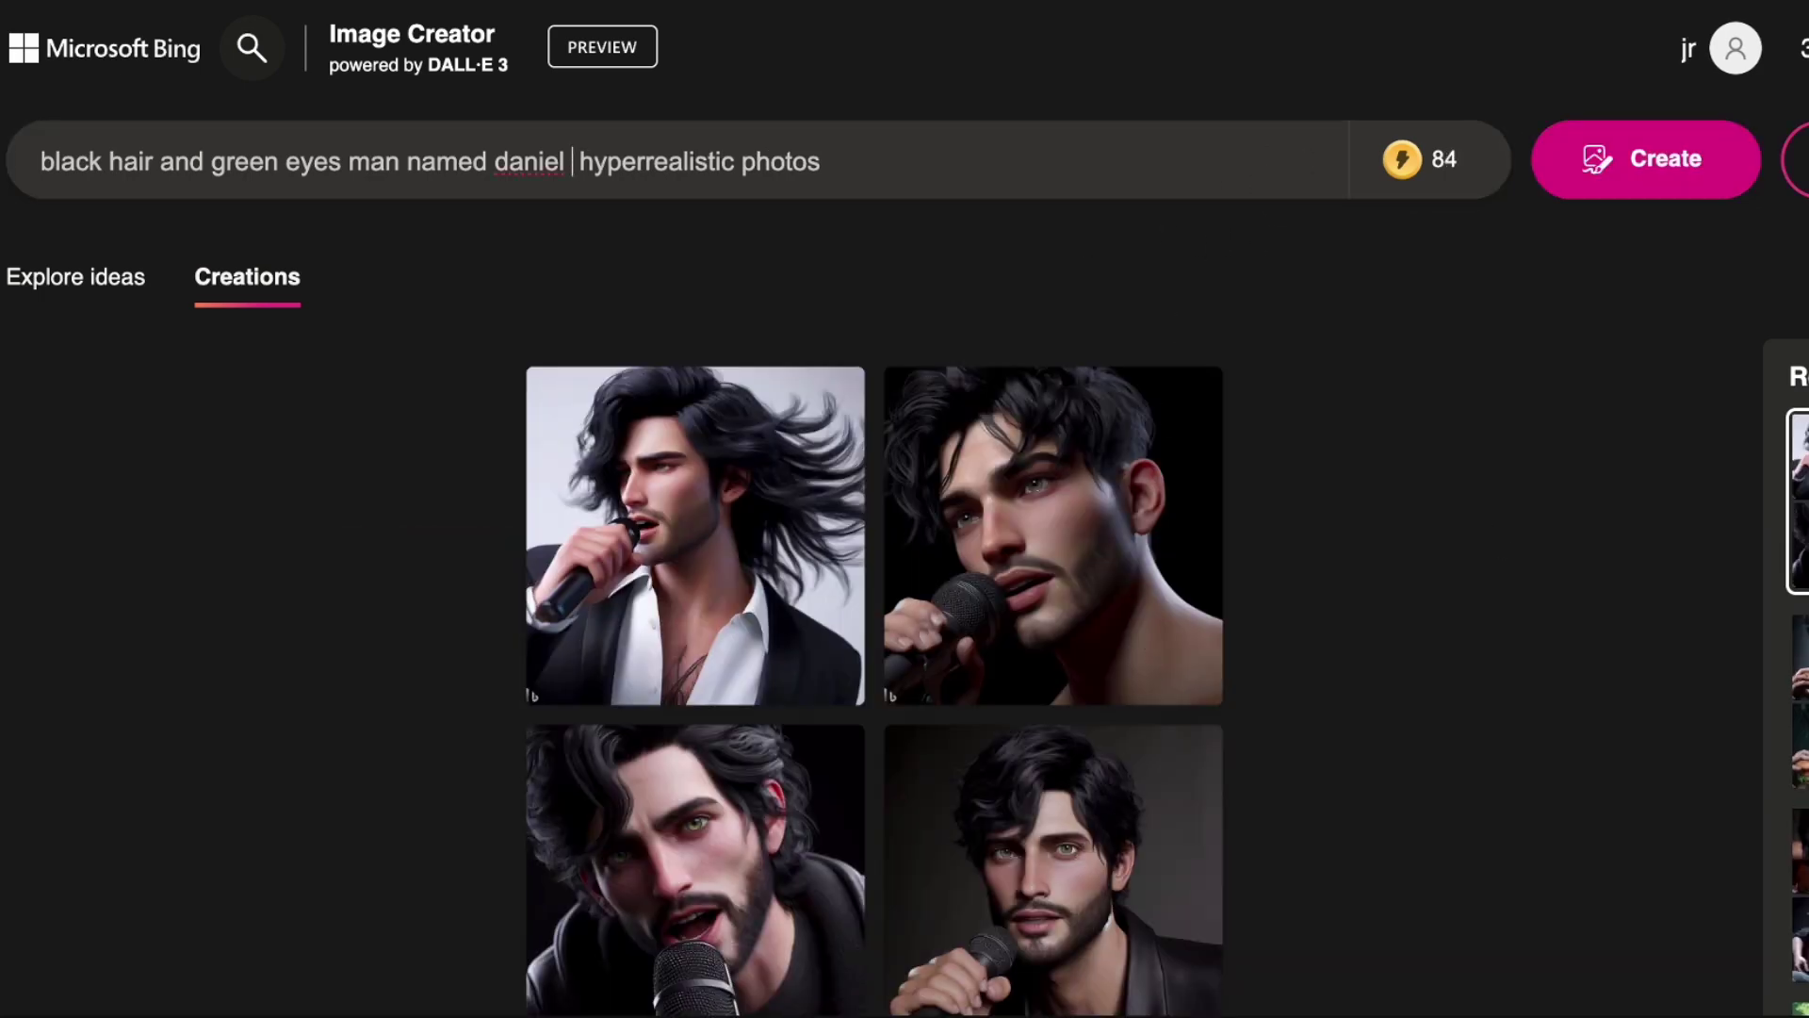
text(walking)
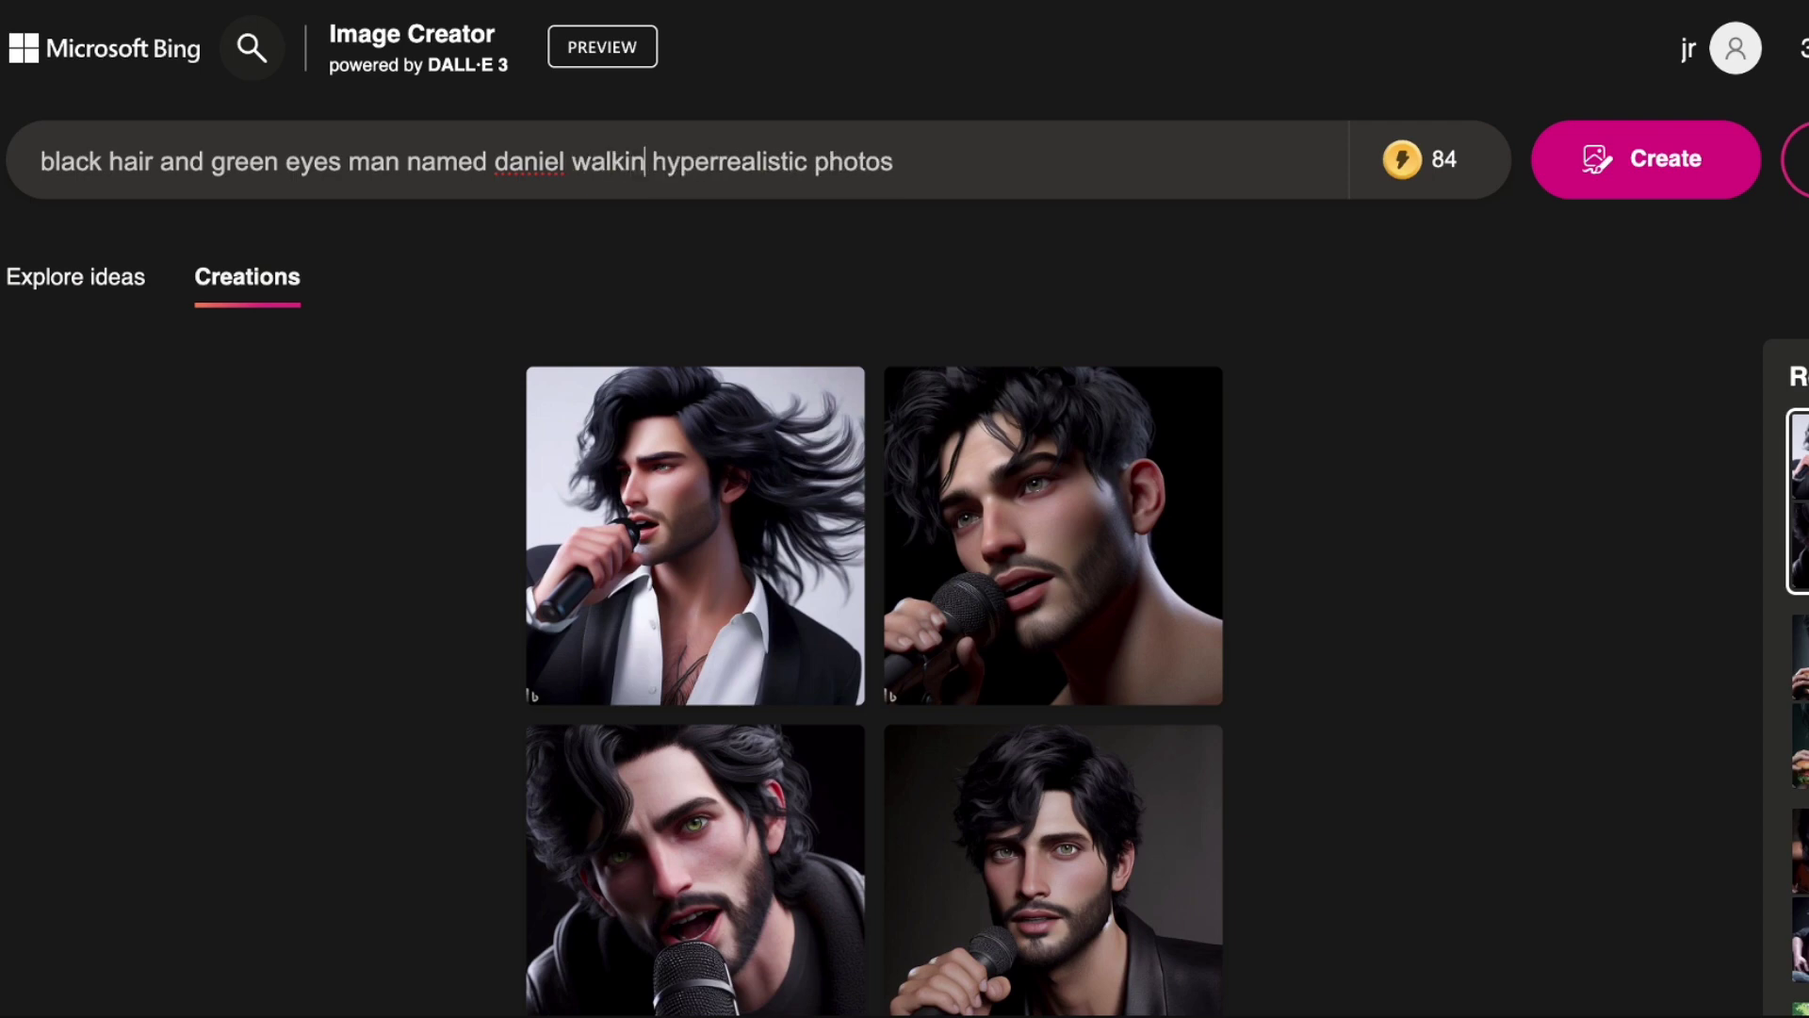
click(1613, 170)
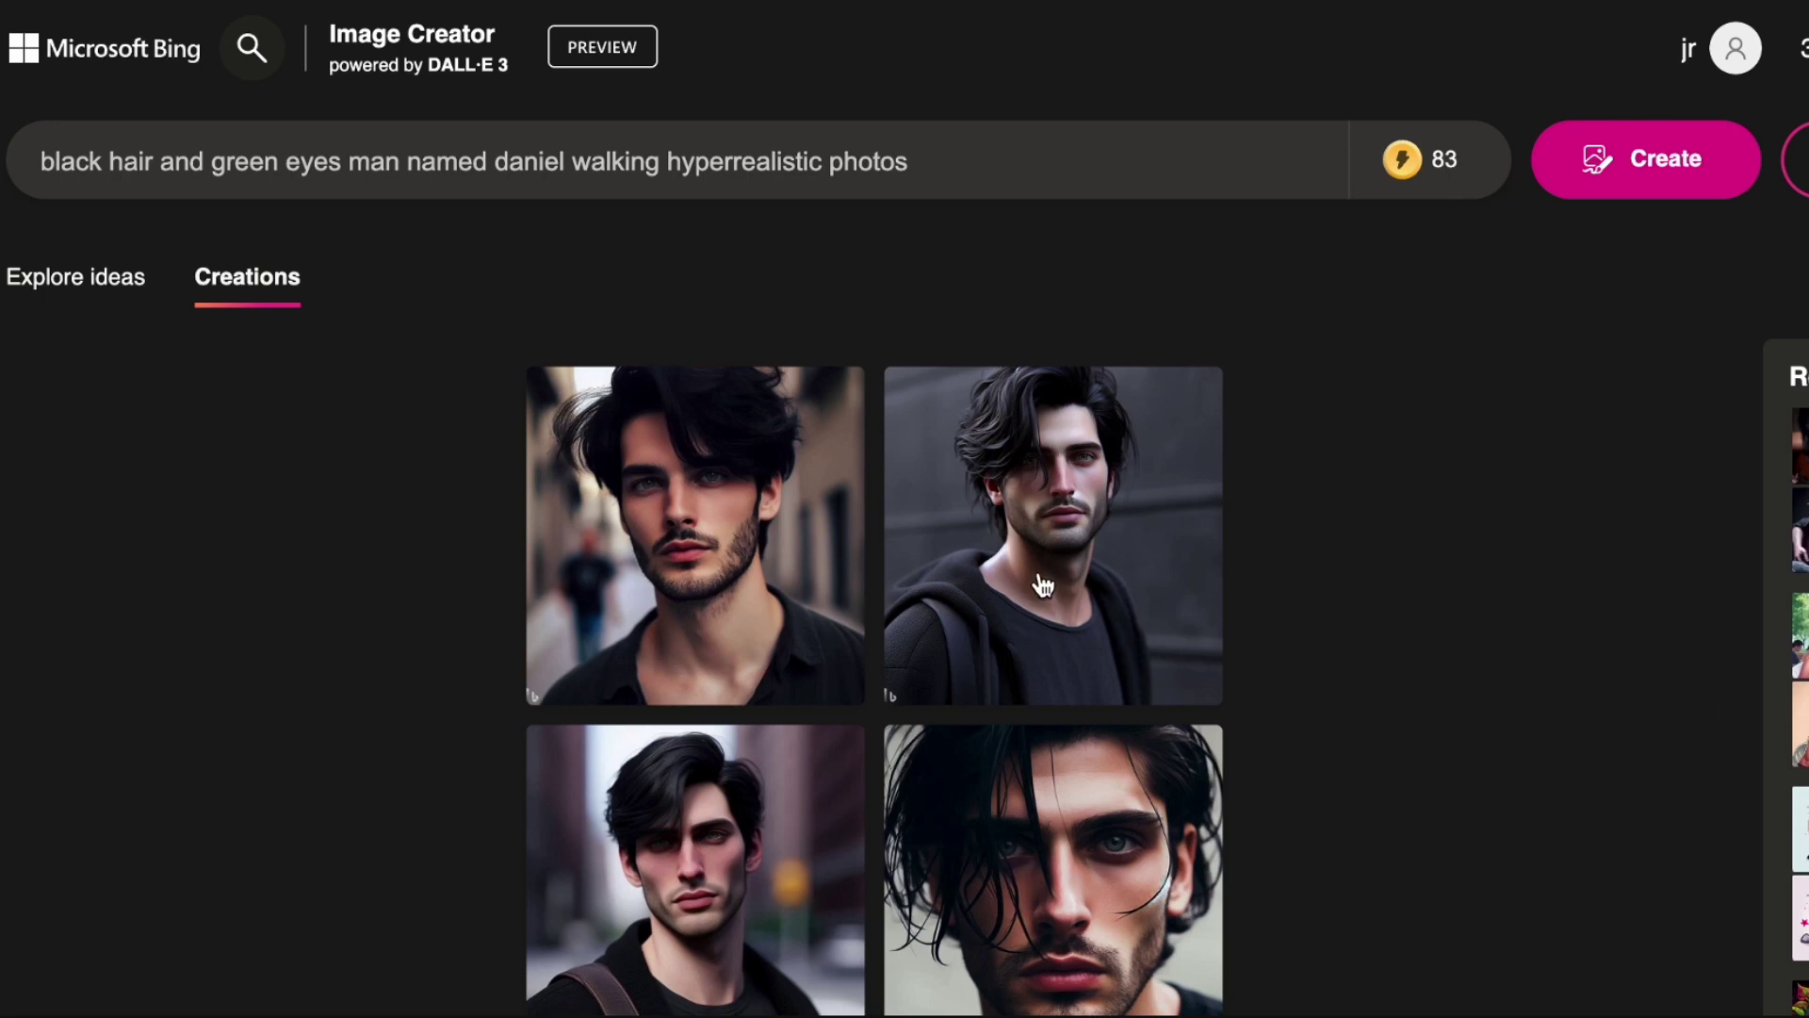
Step: View the walking images enlarged one after another and compare the character's face and hair for consistency
click(675, 530)
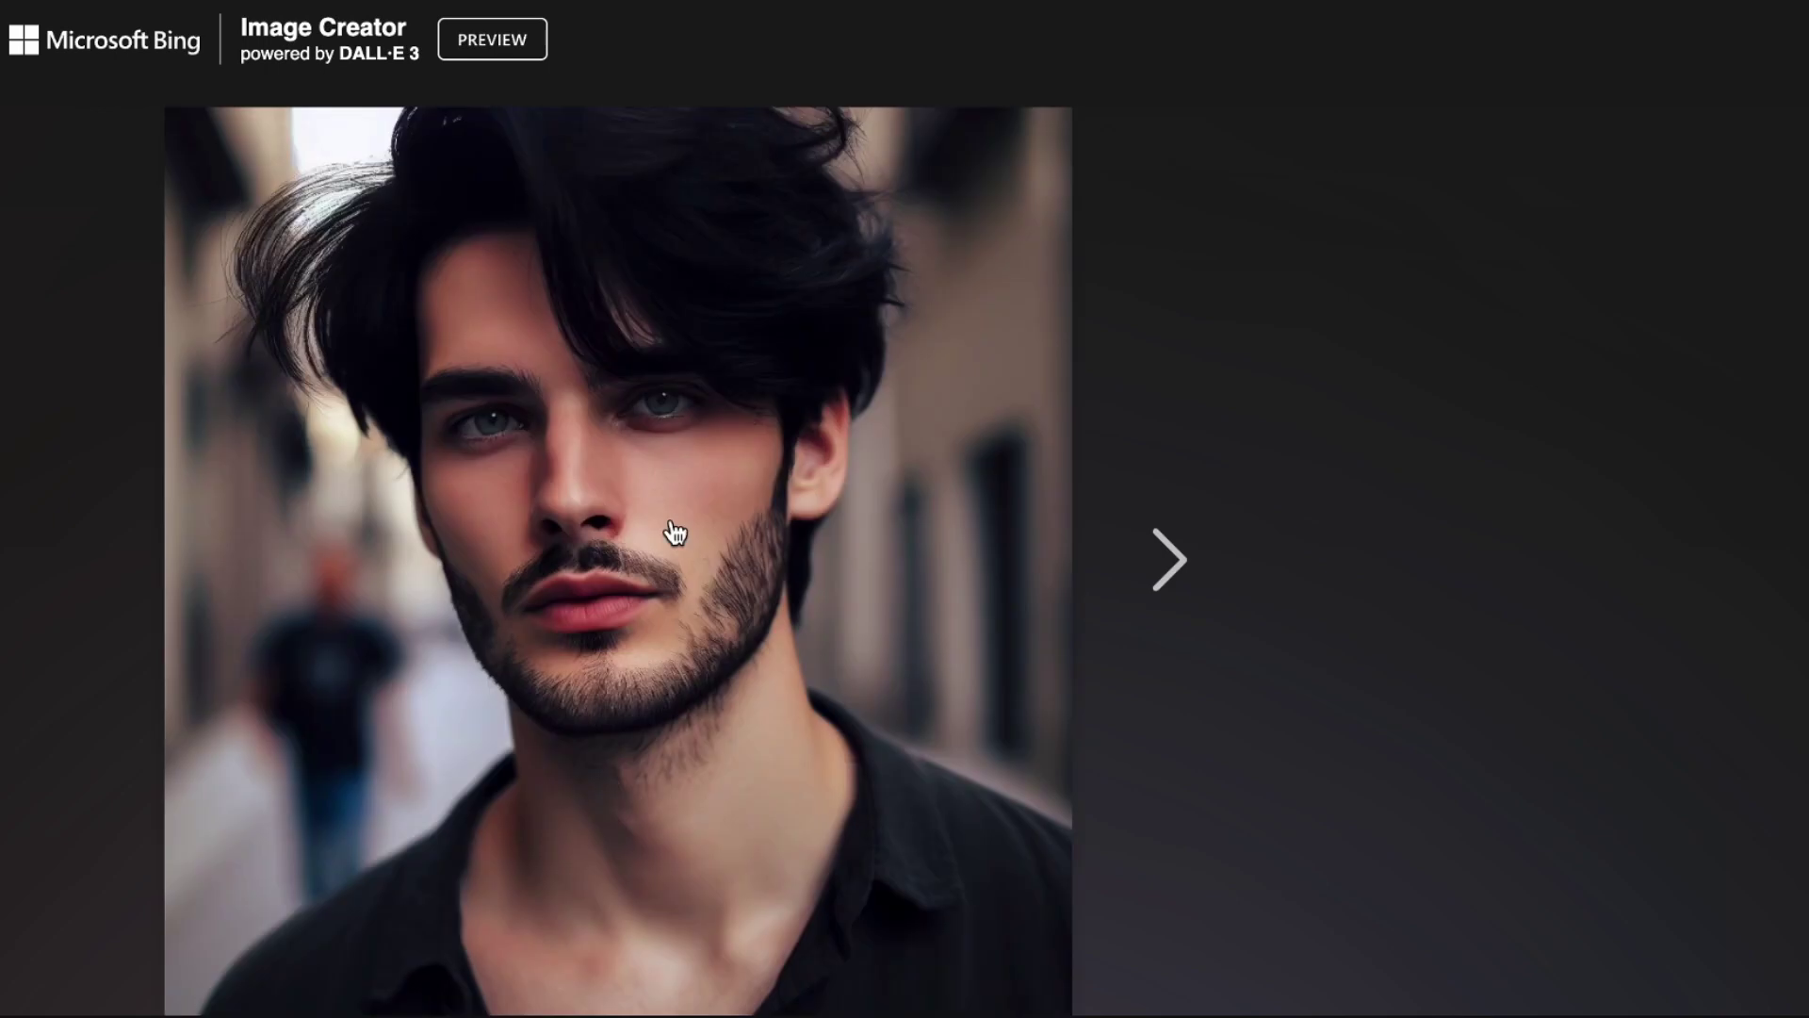
click(1164, 556)
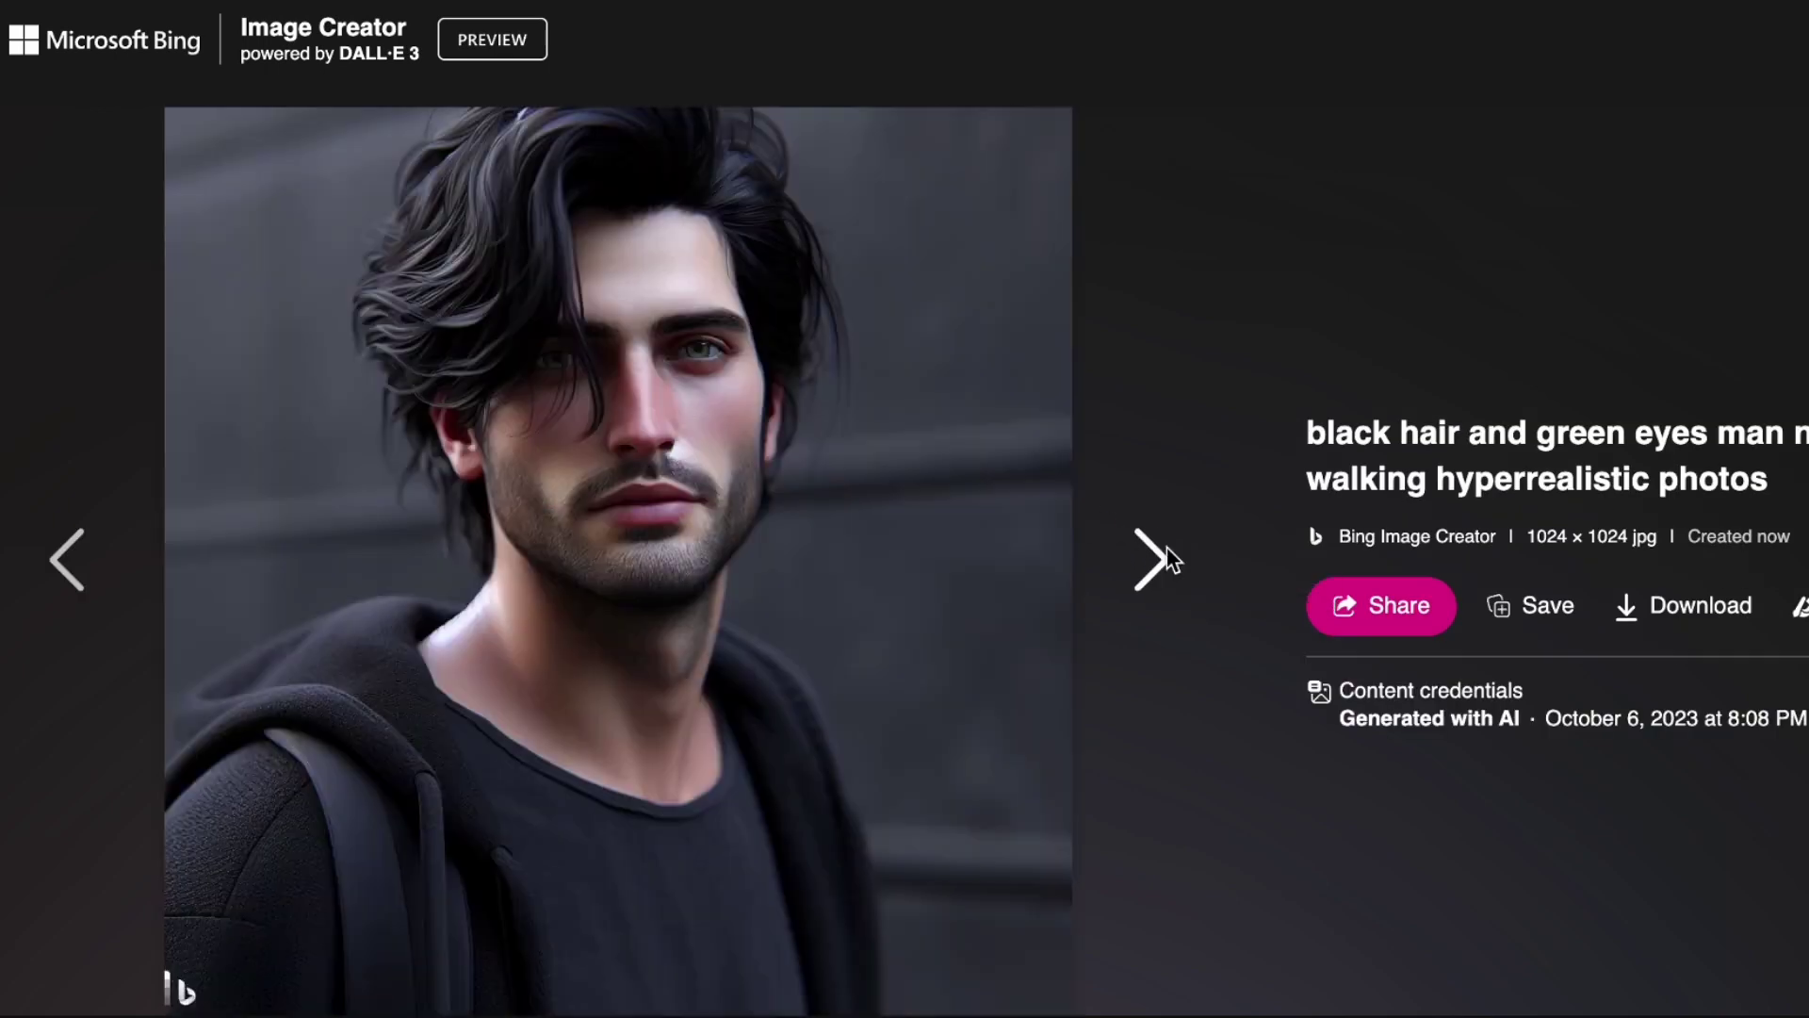
click(1168, 558)
click(1168, 558)
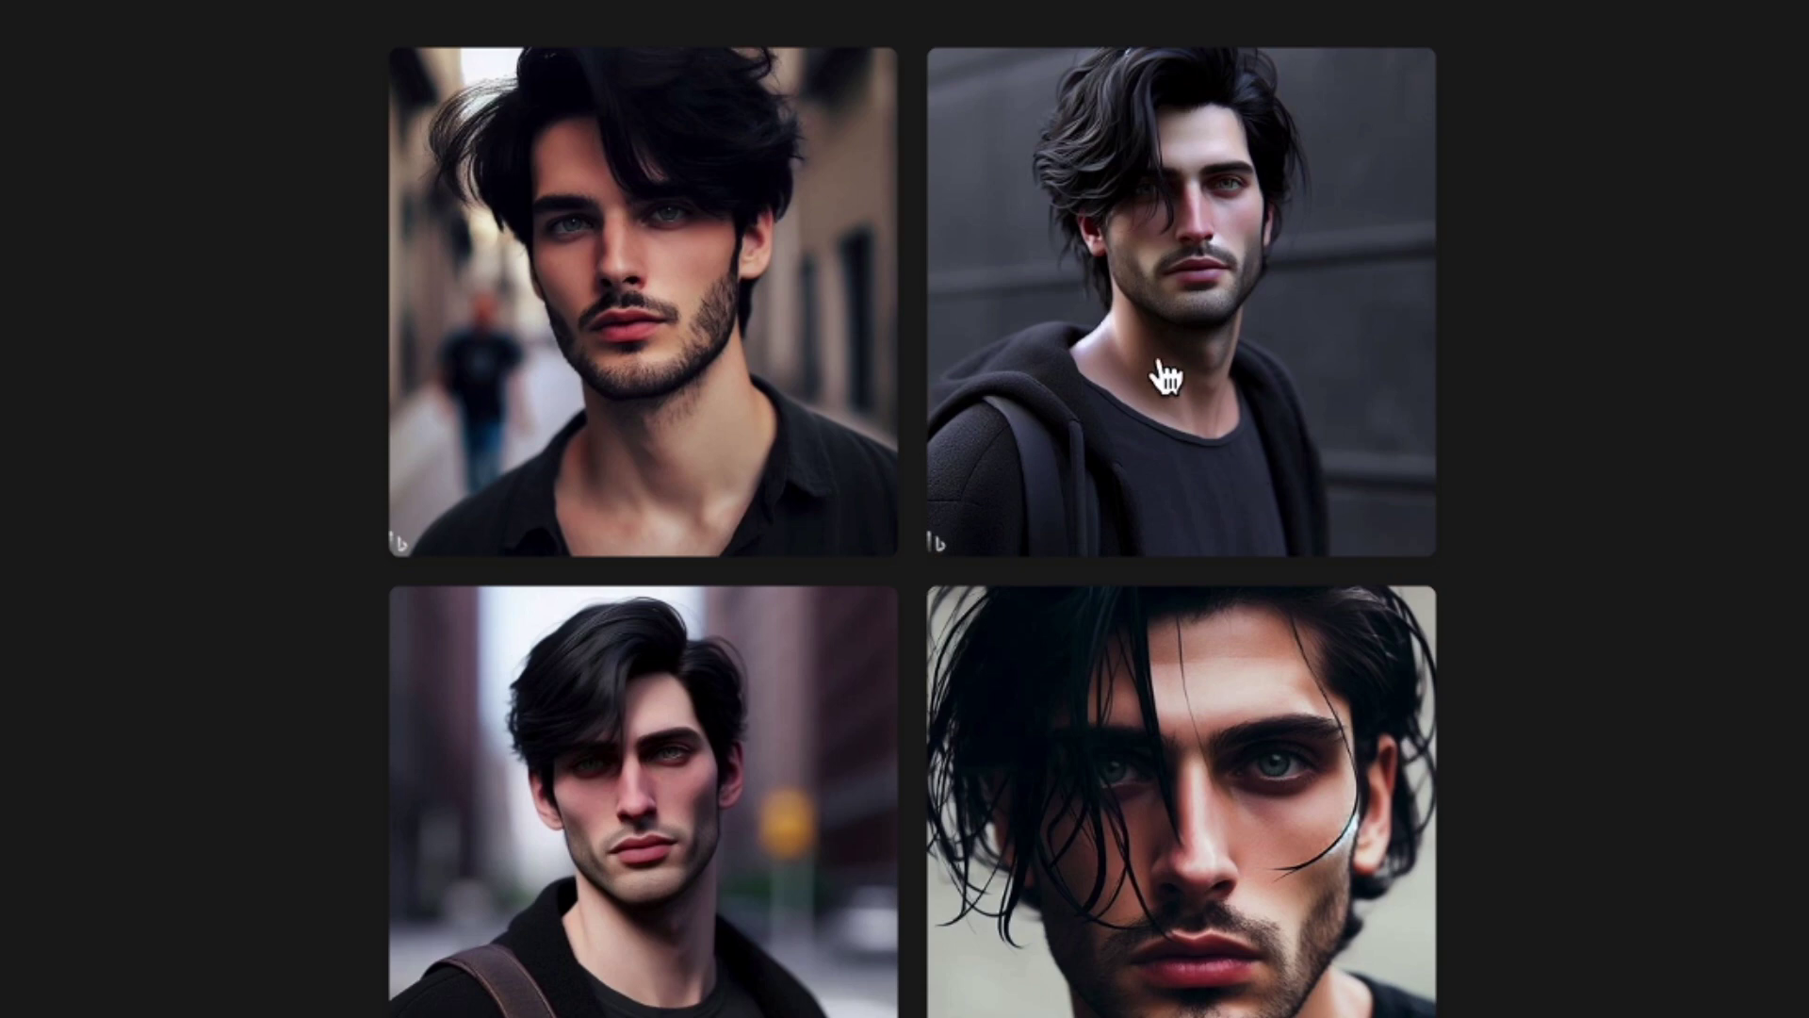
click(607, 292)
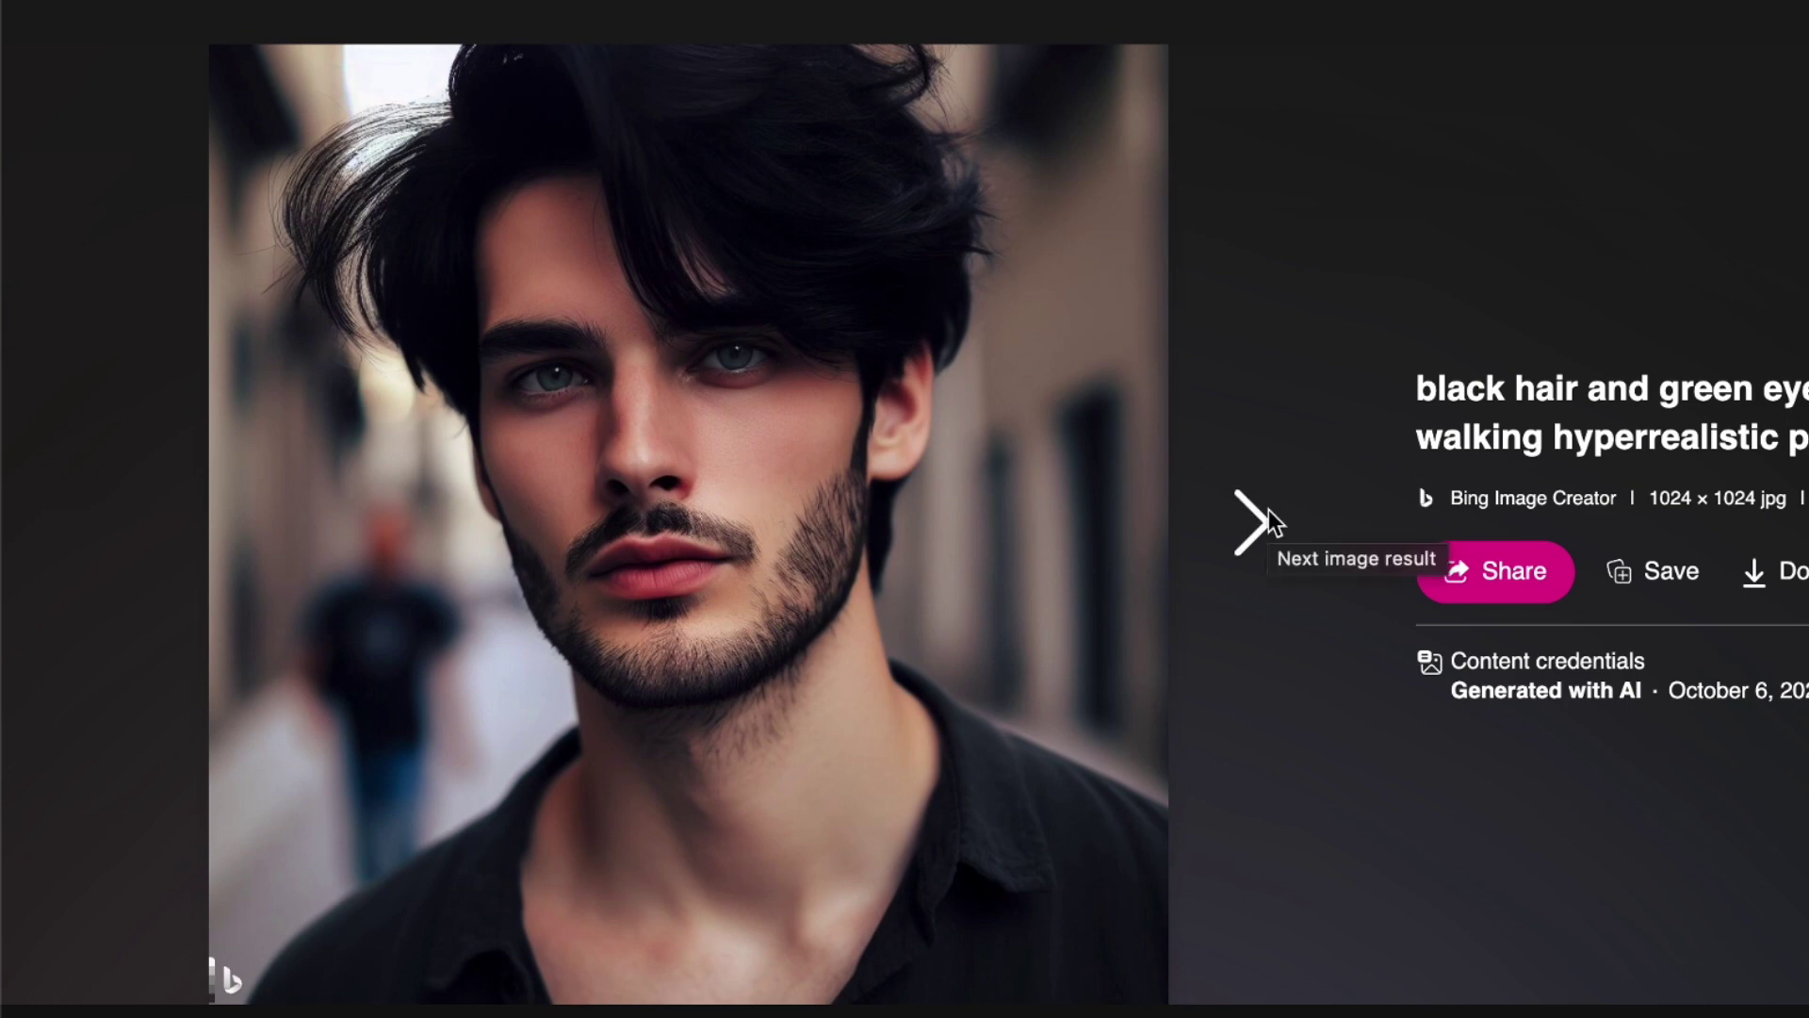
click(1268, 509)
click(1269, 509)
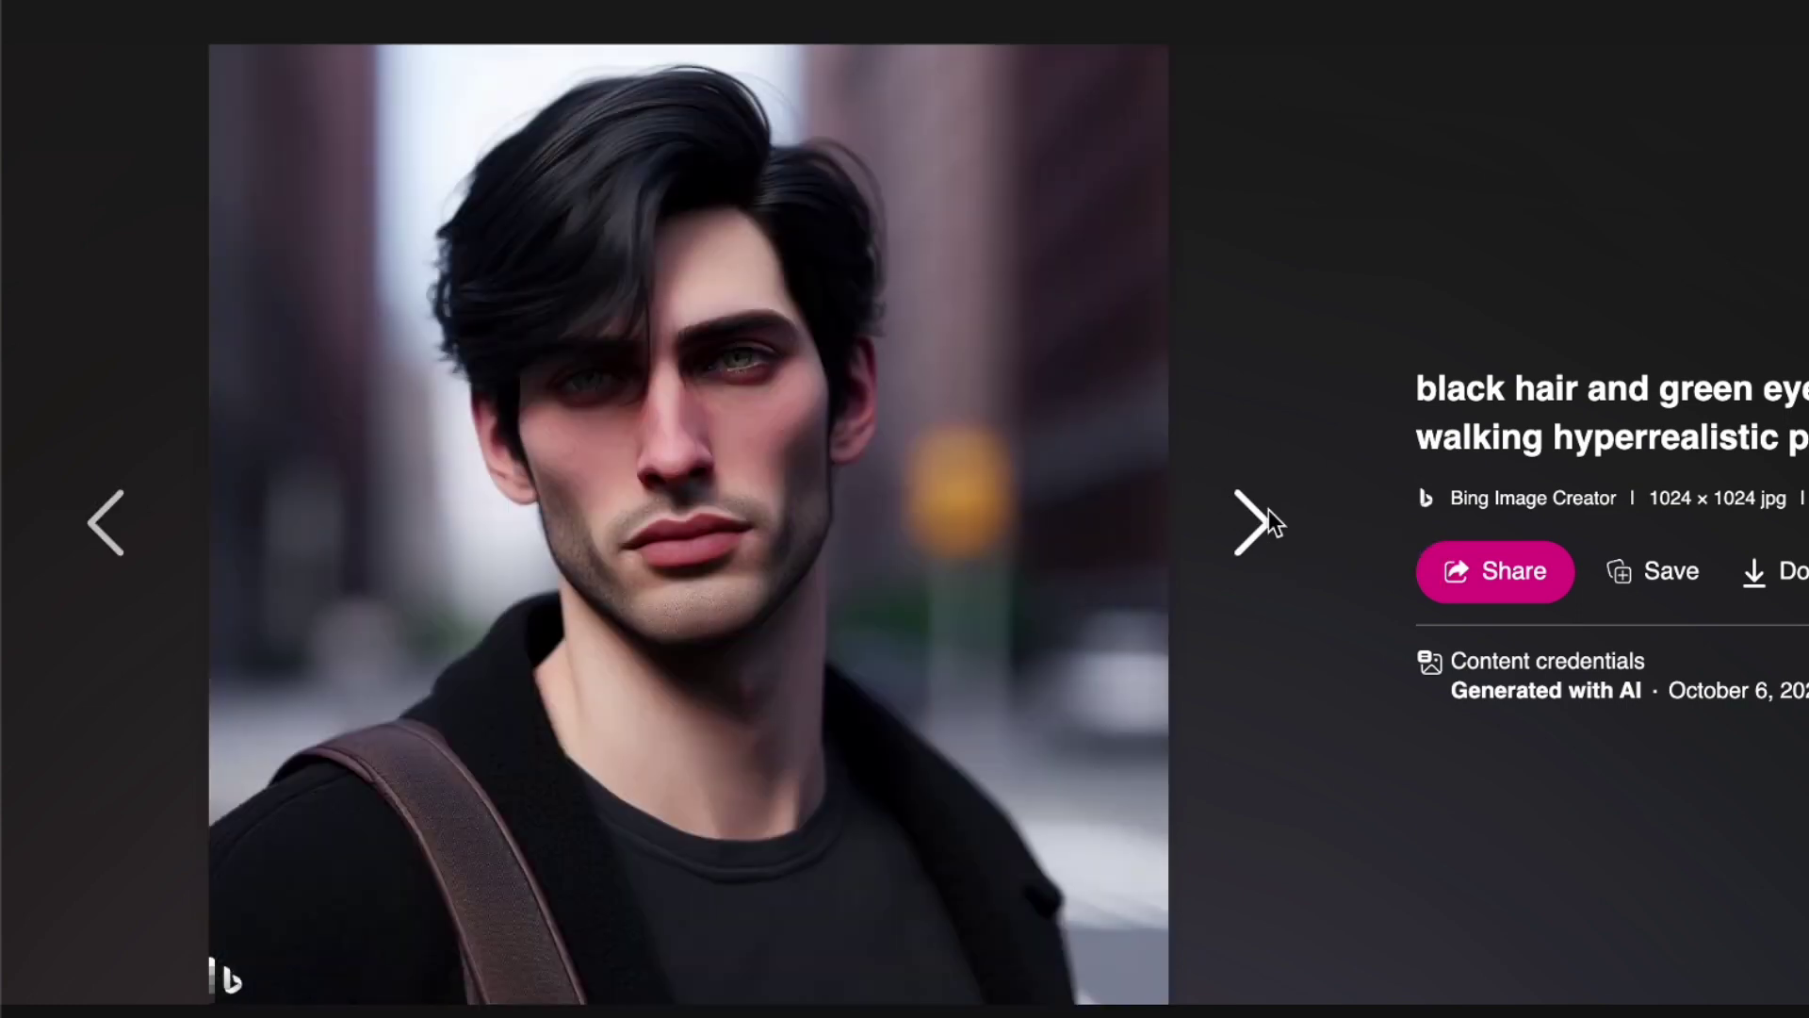
click(1268, 514)
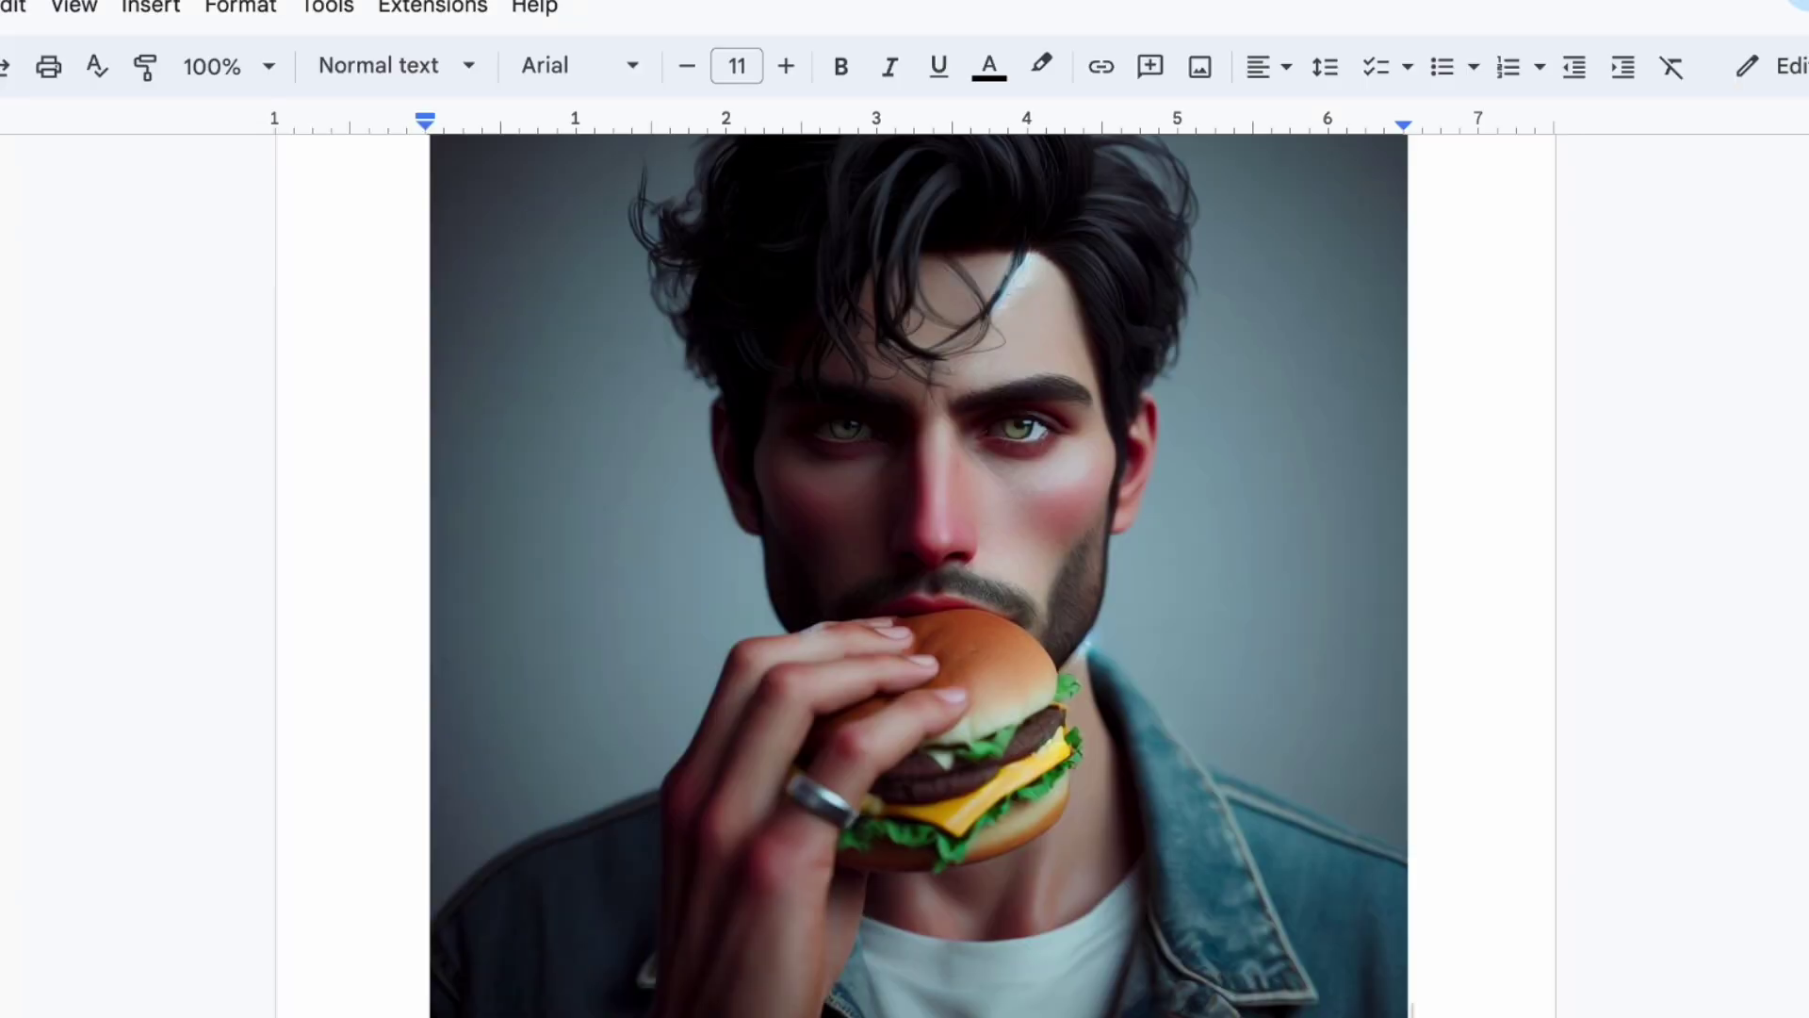
Step: Set the page orientation of the whole document to landscape
click(223, 21)
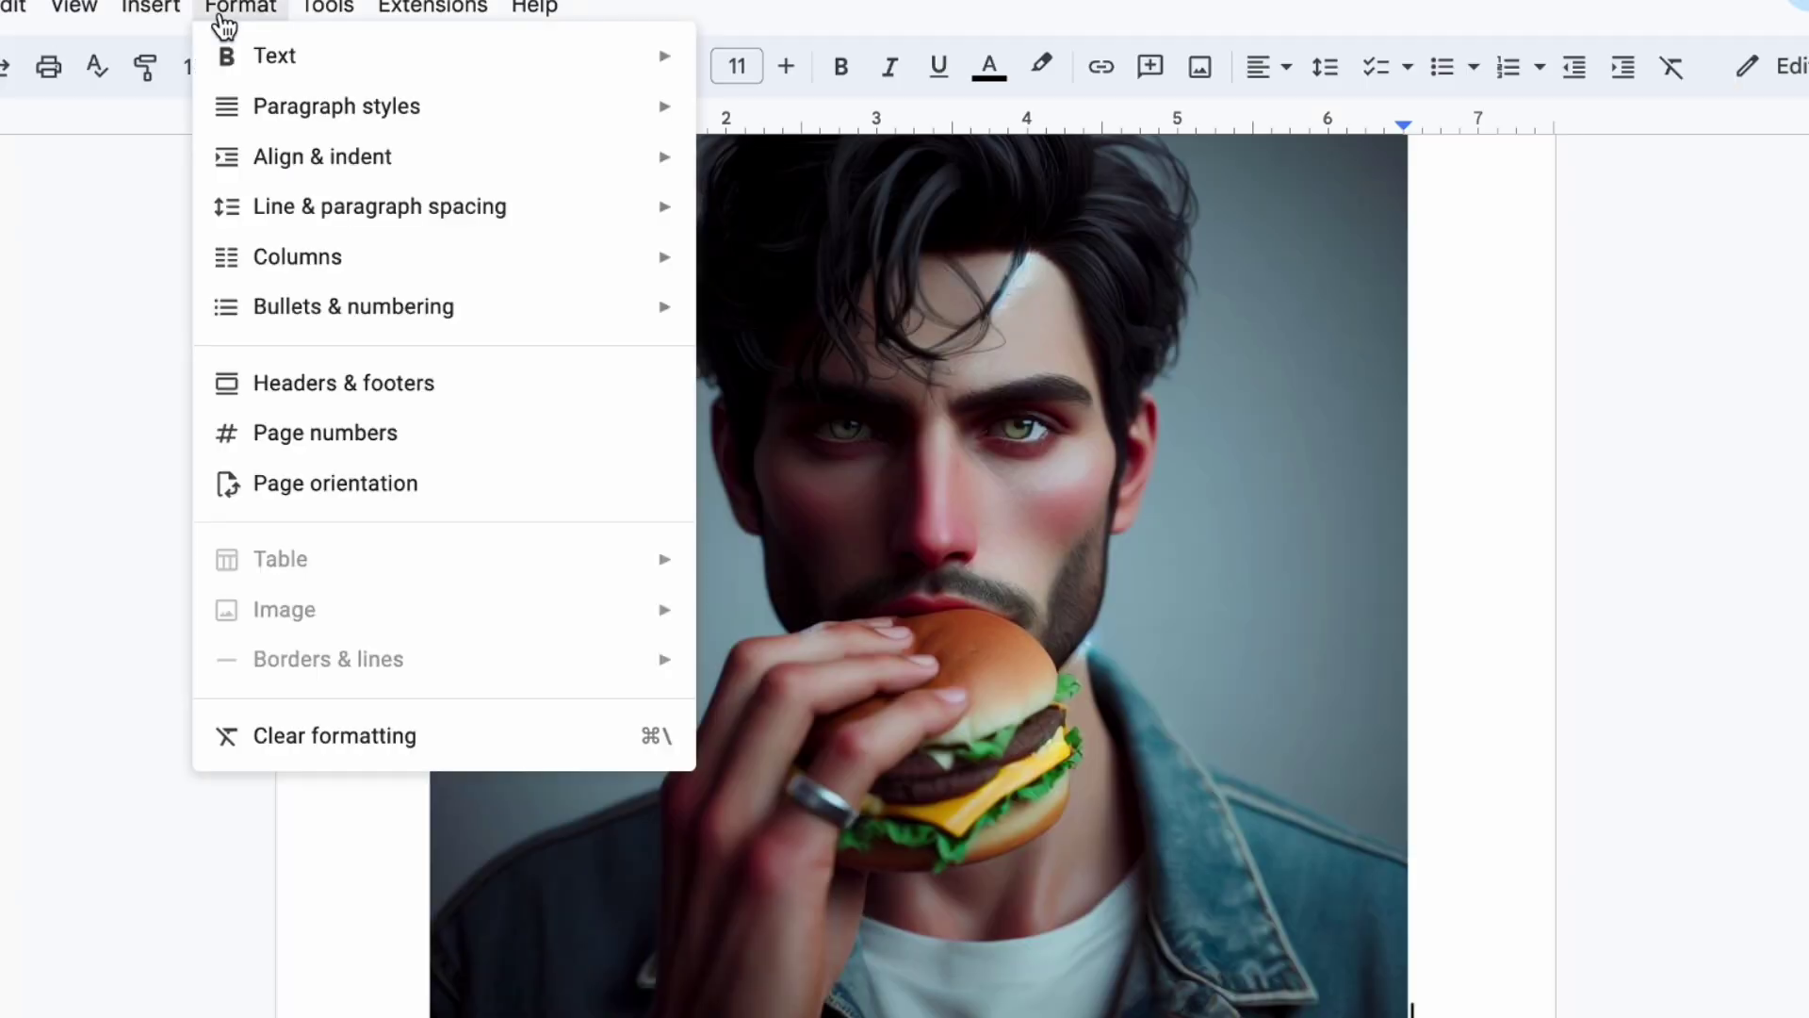
click(379, 491)
click(846, 590)
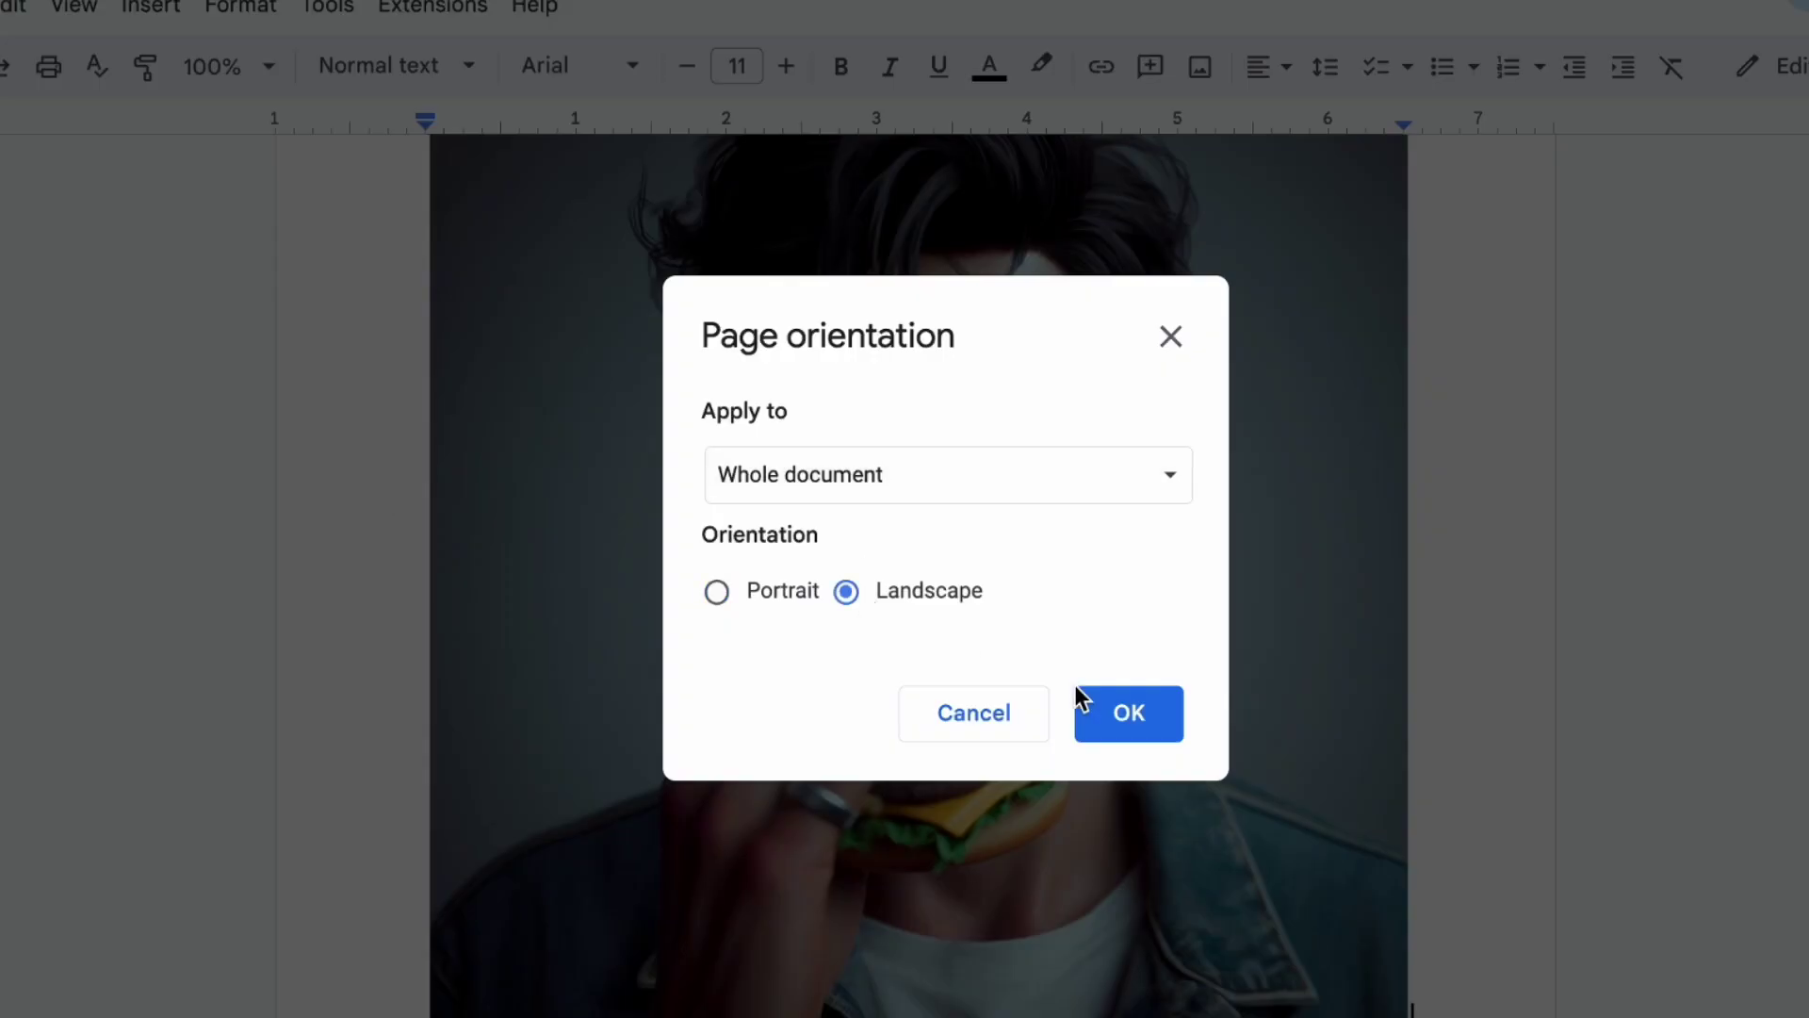
click(1102, 713)
scroll(1195, 663, down, 1)
scroll(1196, 662, up, 4)
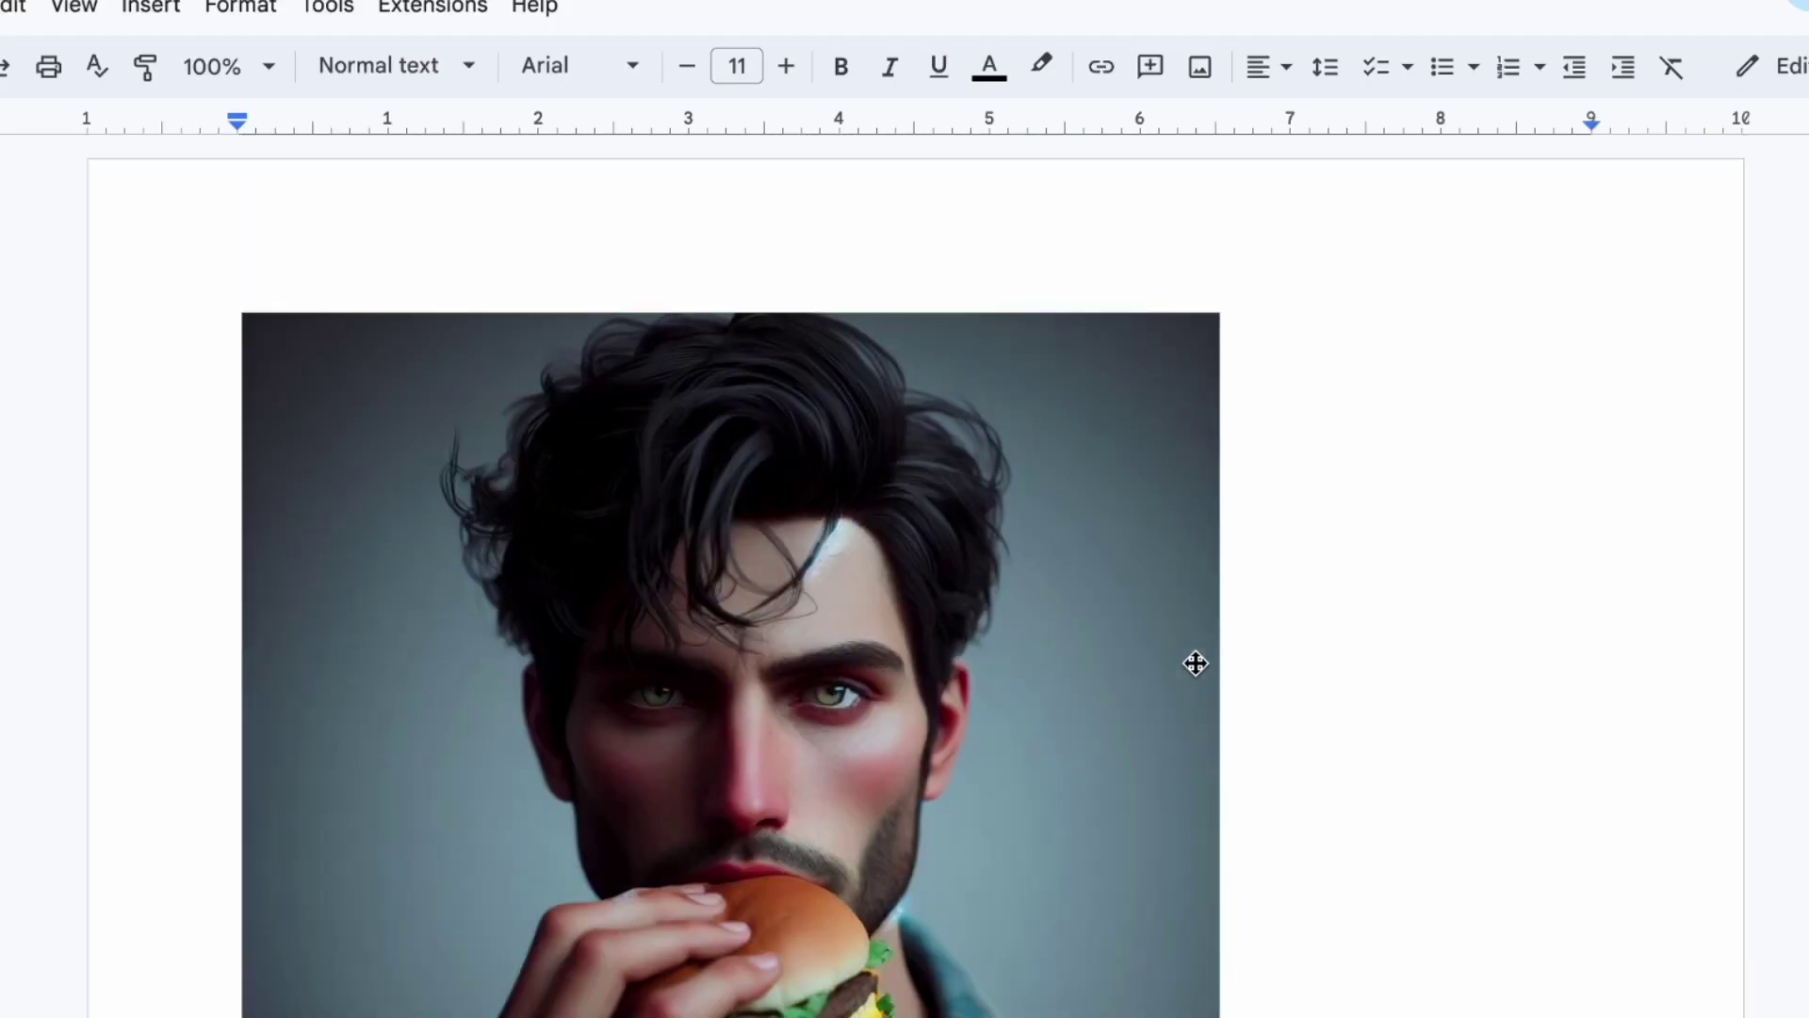
Step: Shrink the burger image proportionally to about 4.5 inches wide on the page
click(1196, 663)
scroll(1114, 456, down, 2)
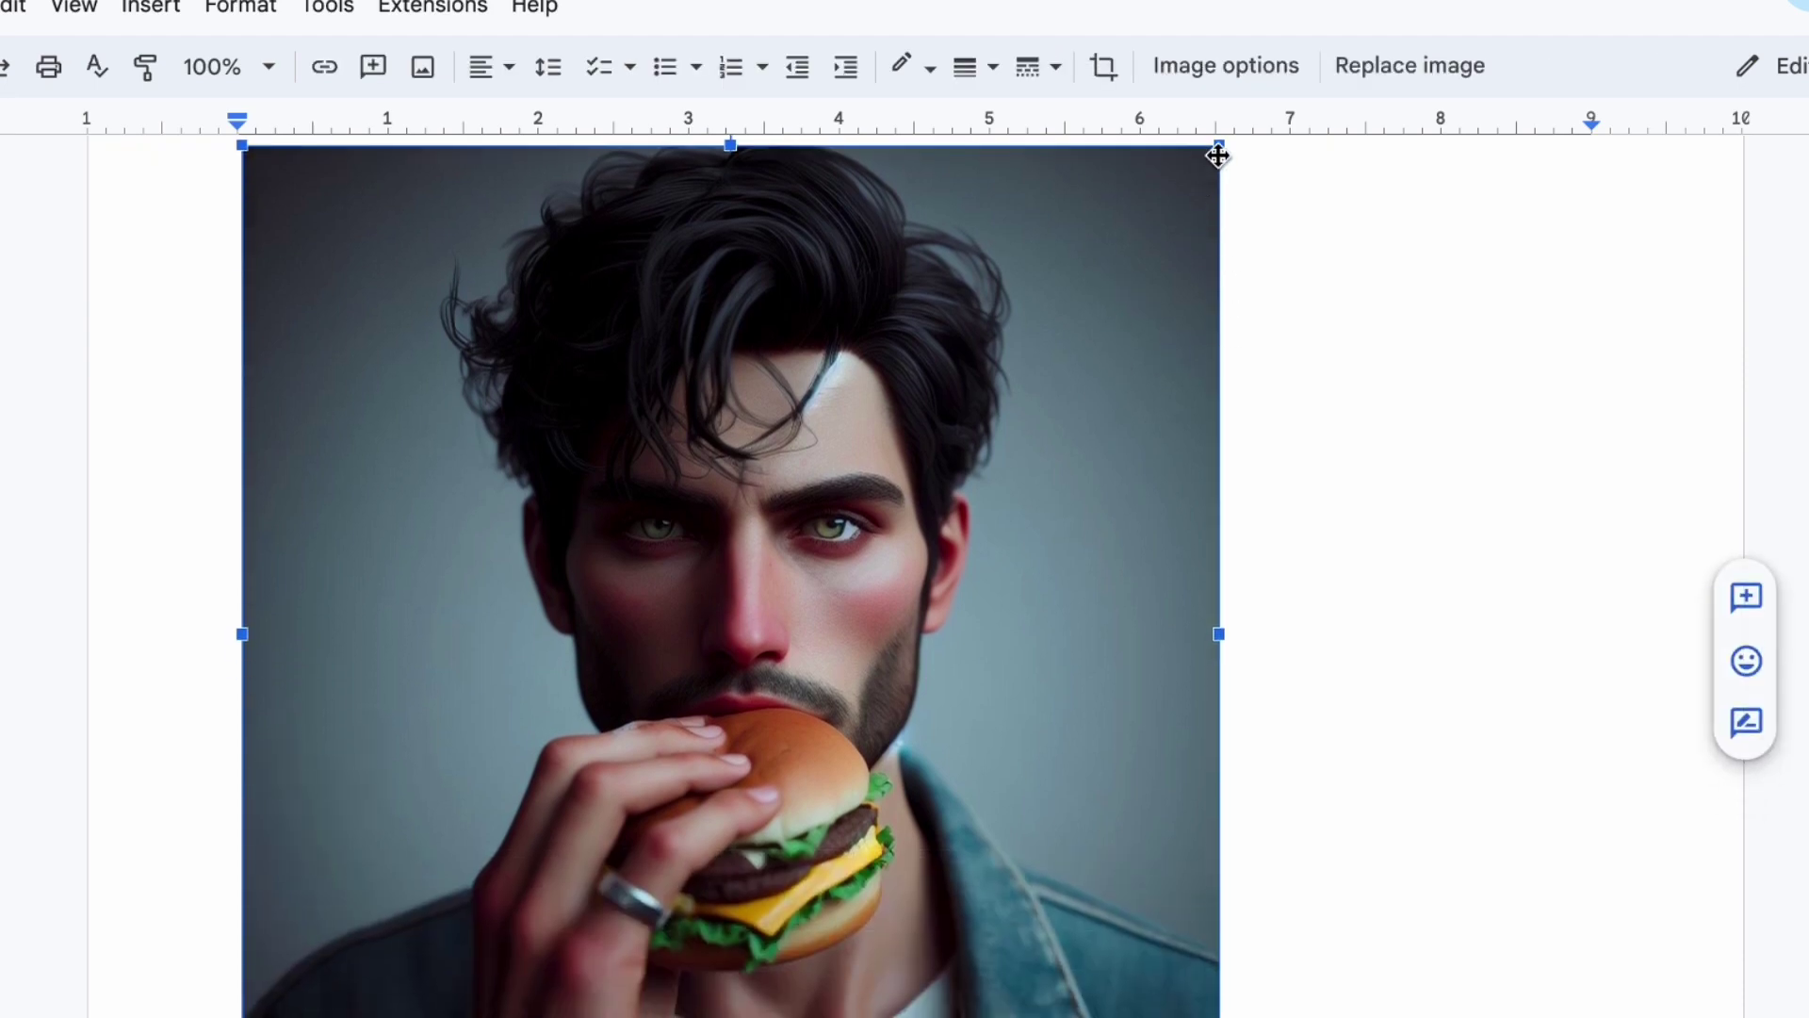
drag(1222, 146, 924, 437)
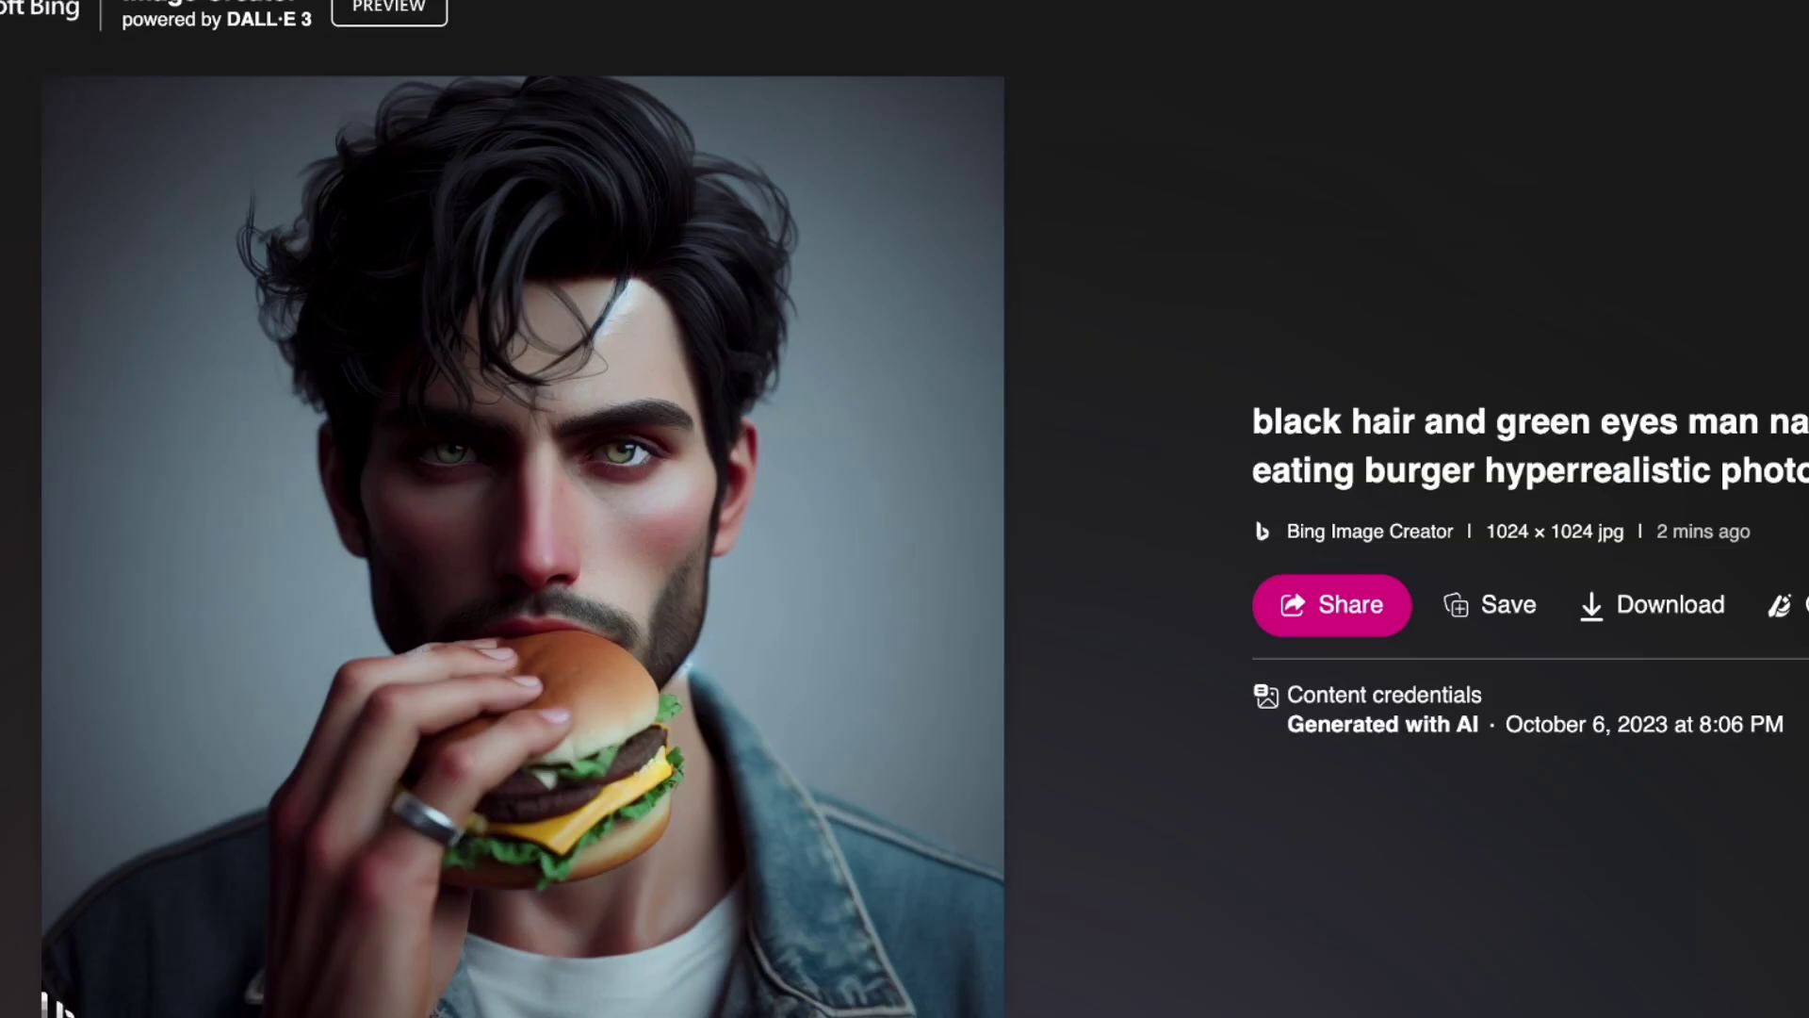
Step: Switch to Bing Image Creator, leave the enlarged burger images and open the "playing guitar" set from the recent creations
click(0, 556)
click(0, 555)
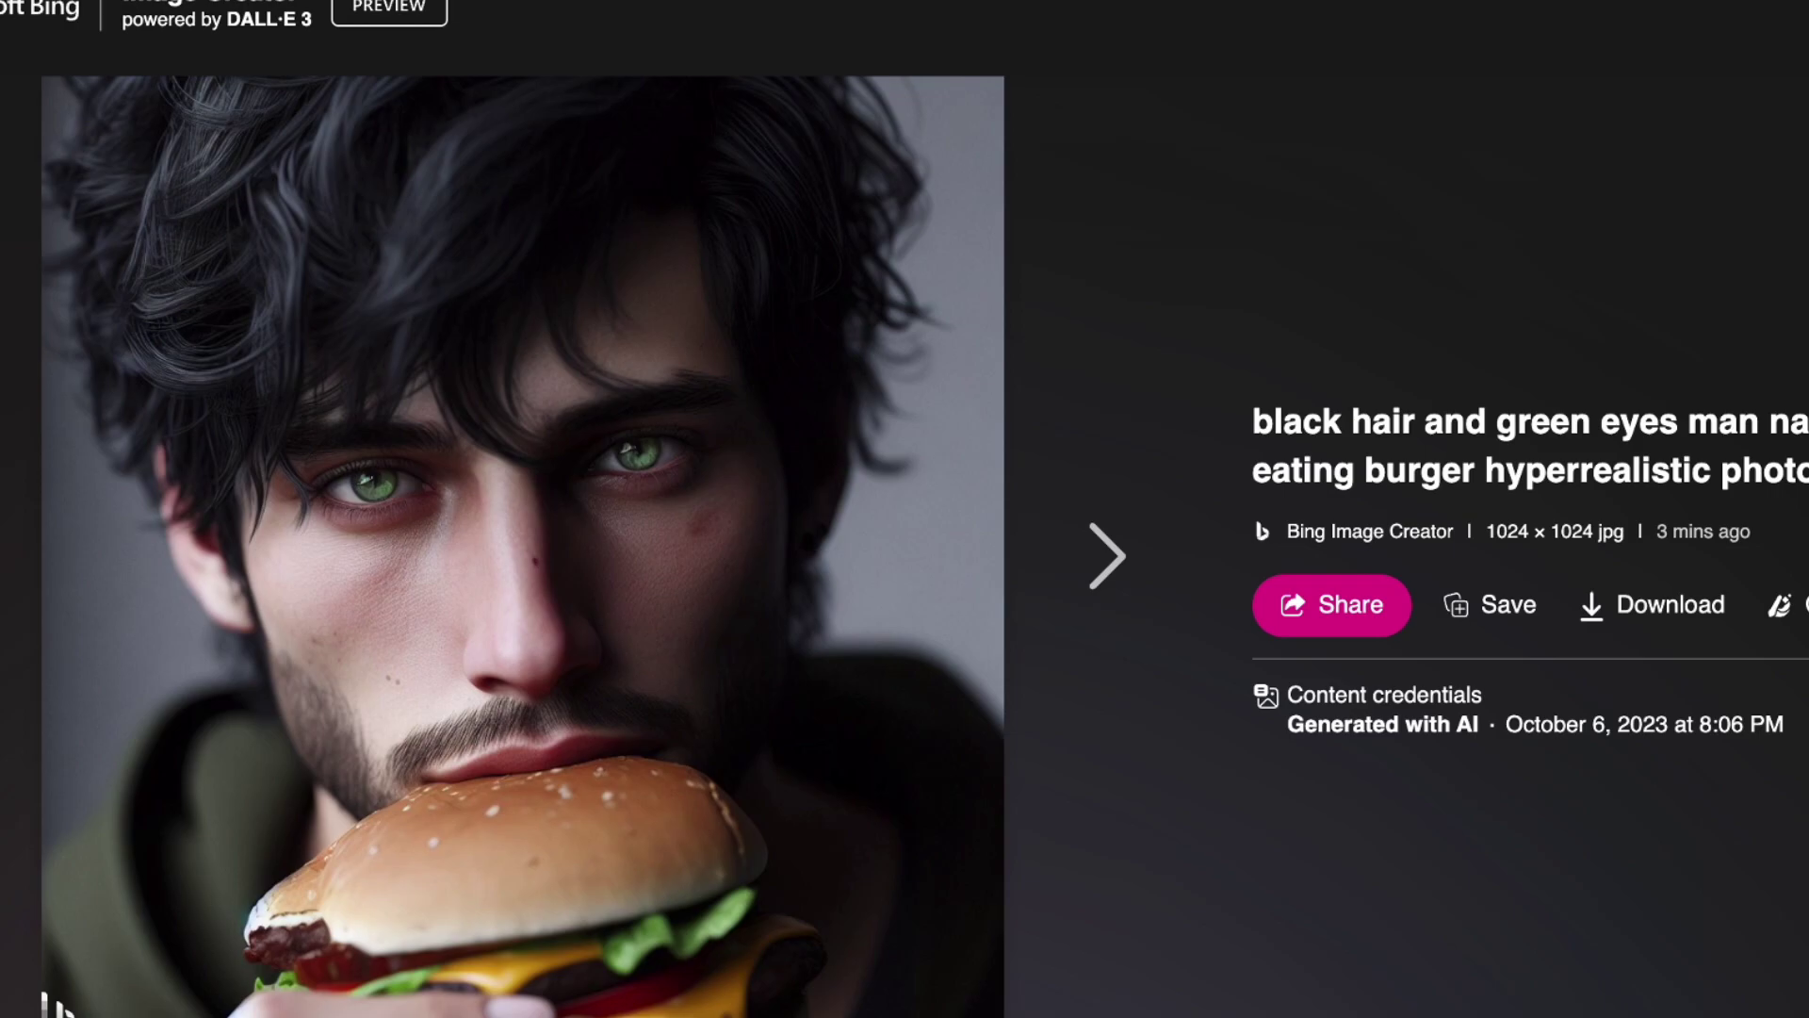
key(Escape)
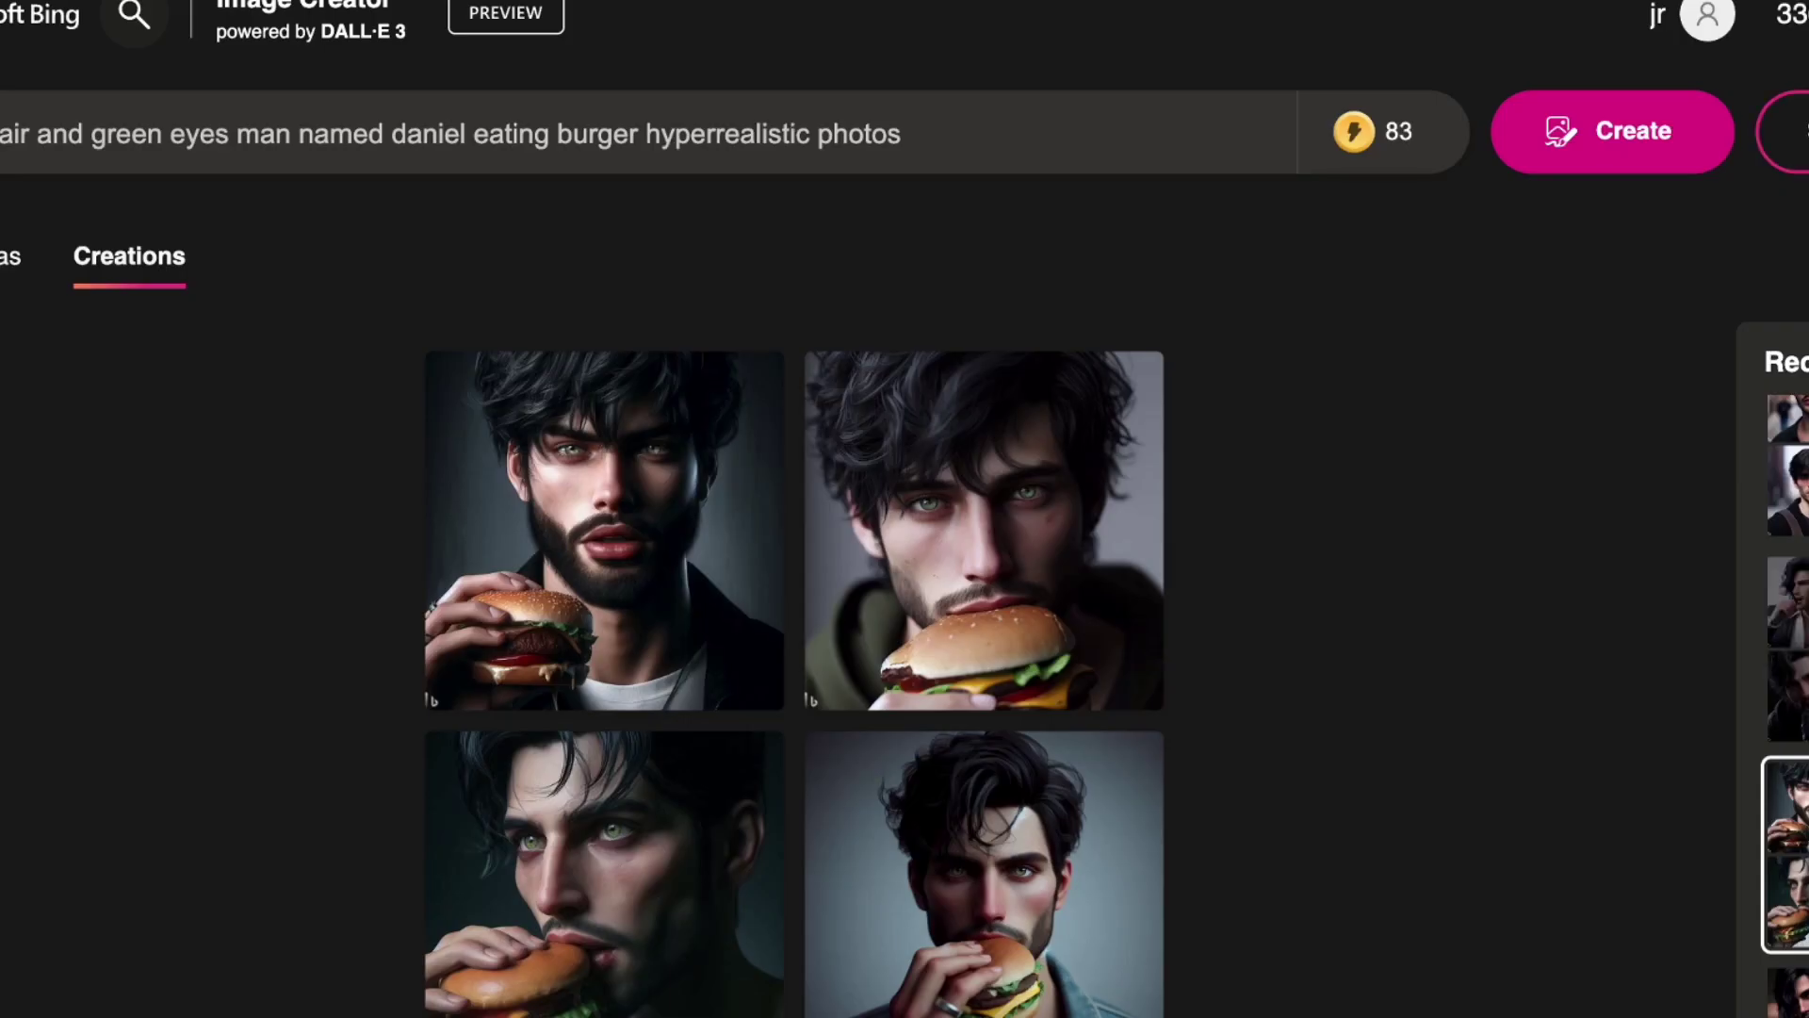
scroll(1788, 698, down, 1)
scroll(1785, 705, down, 2)
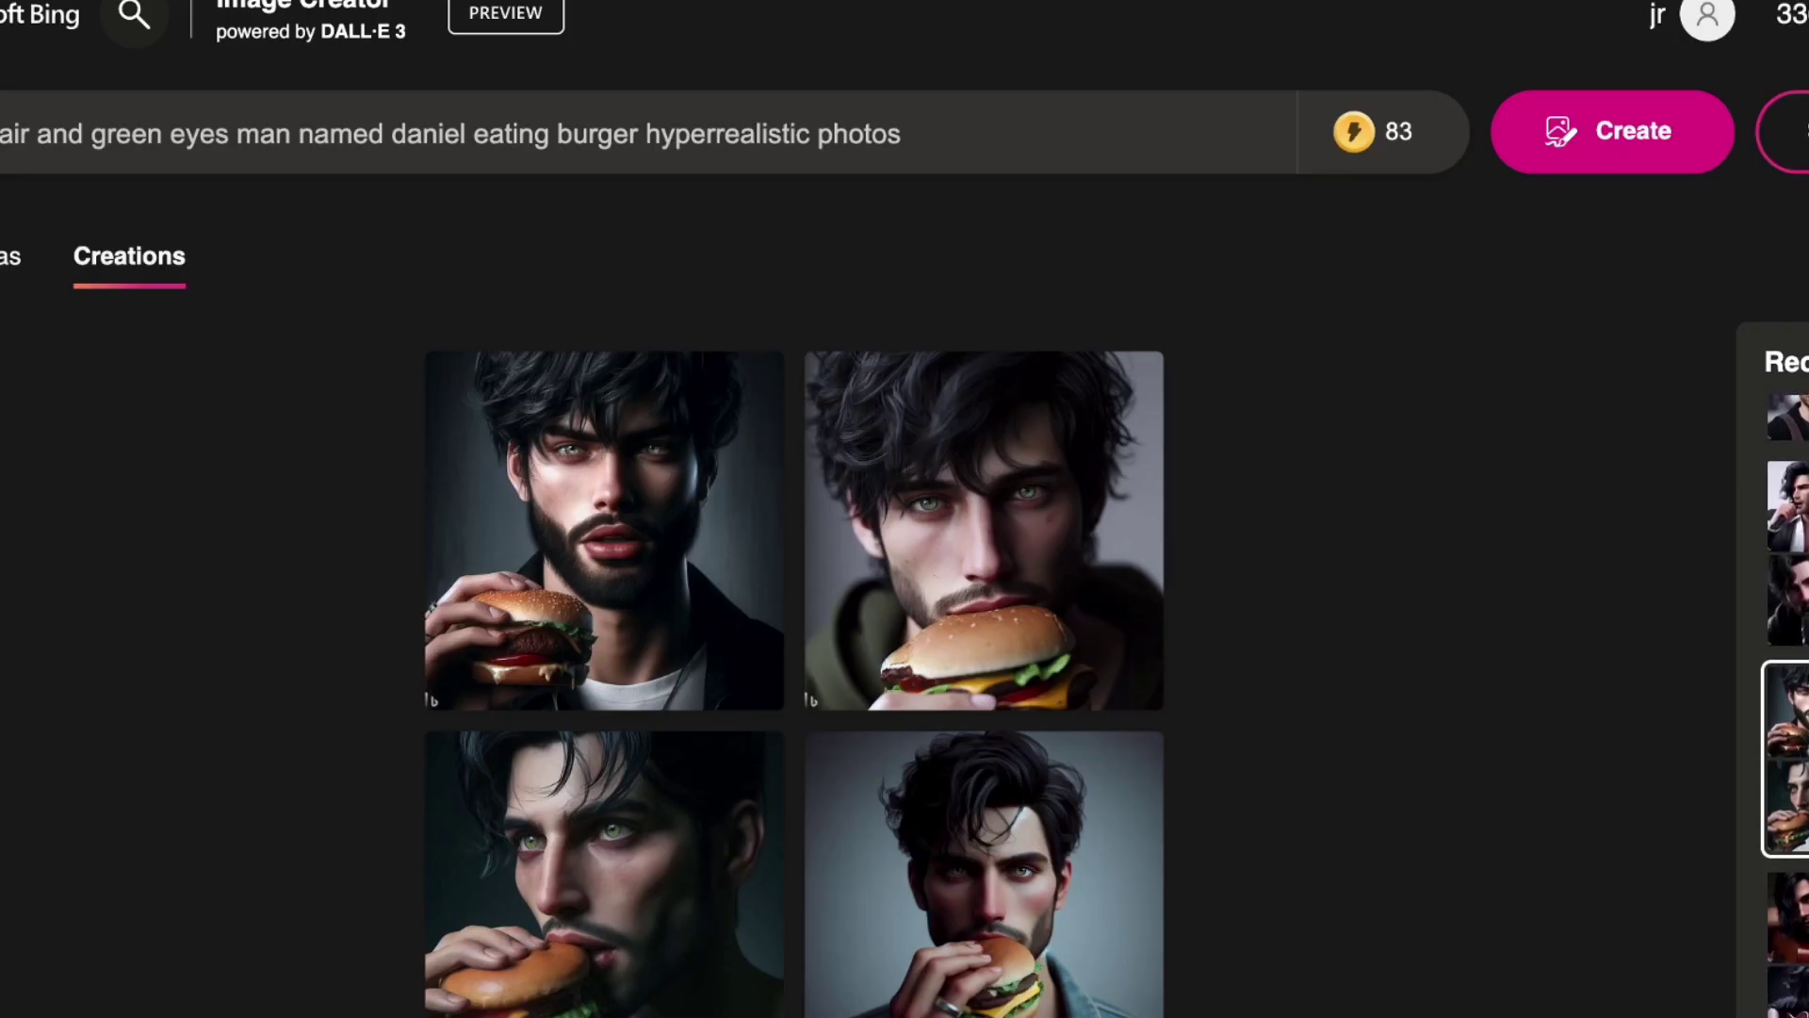
click(1787, 904)
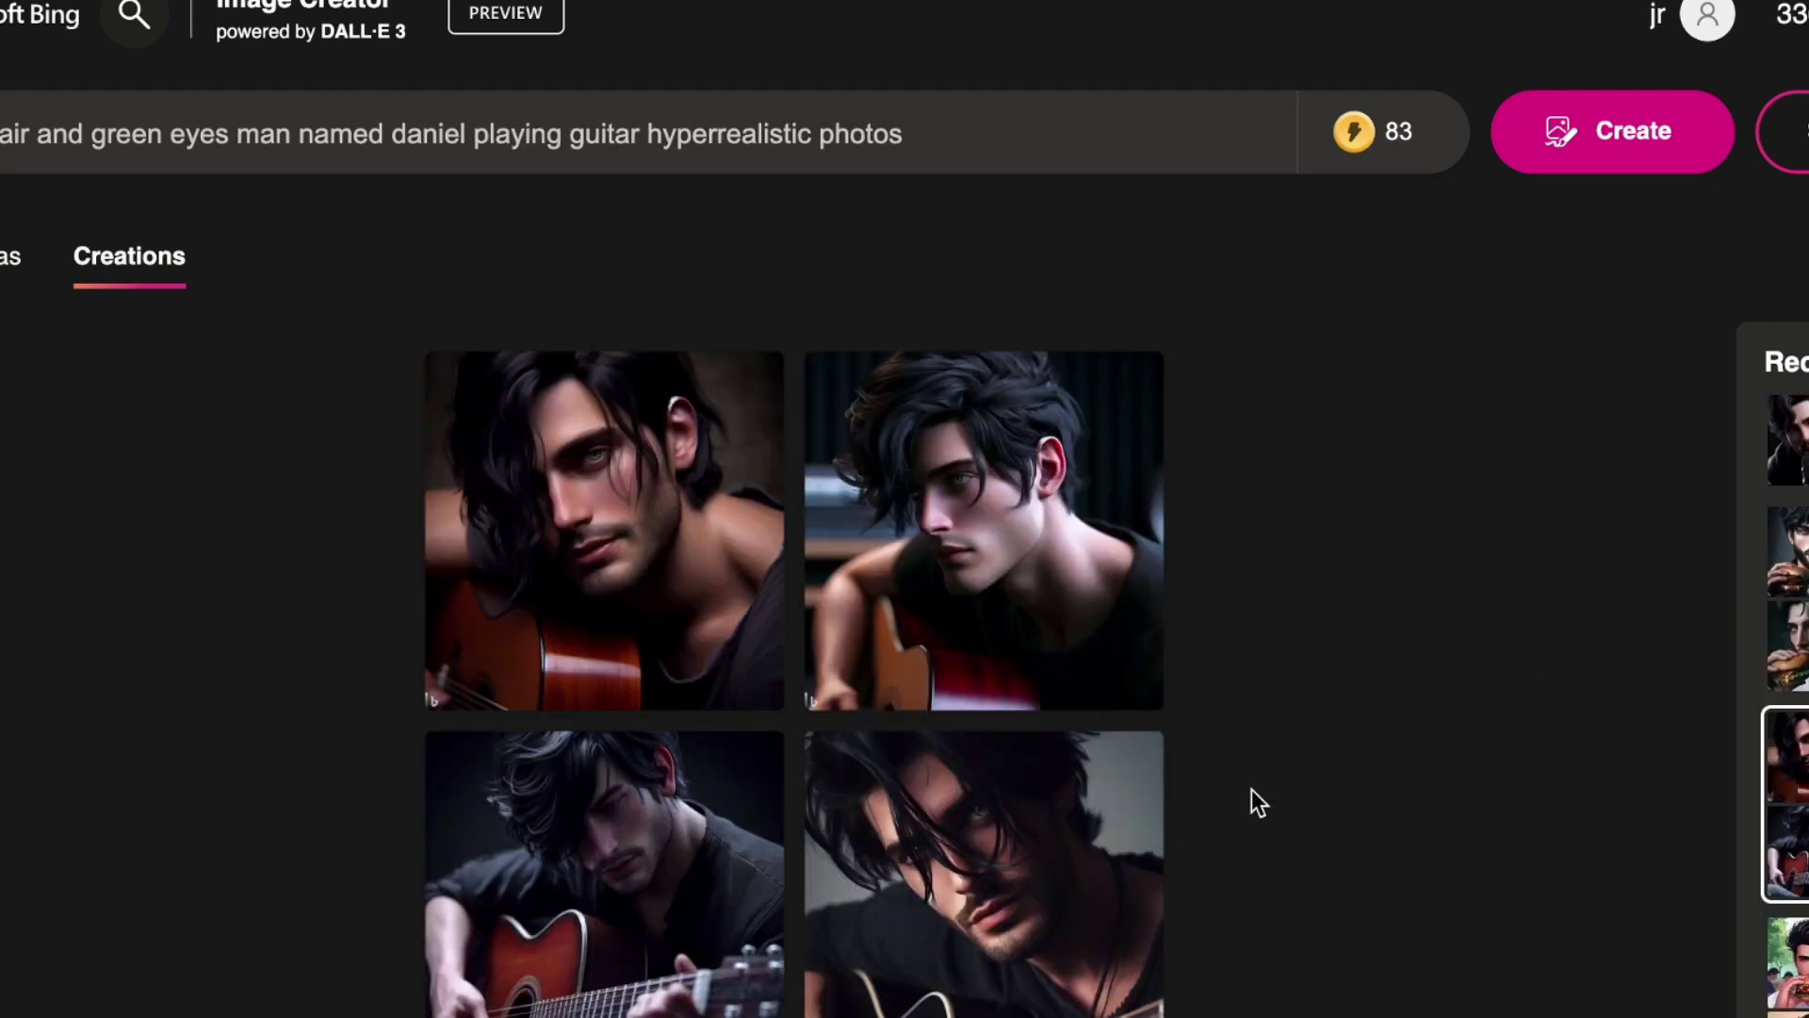
scroll(1253, 796, down, 3)
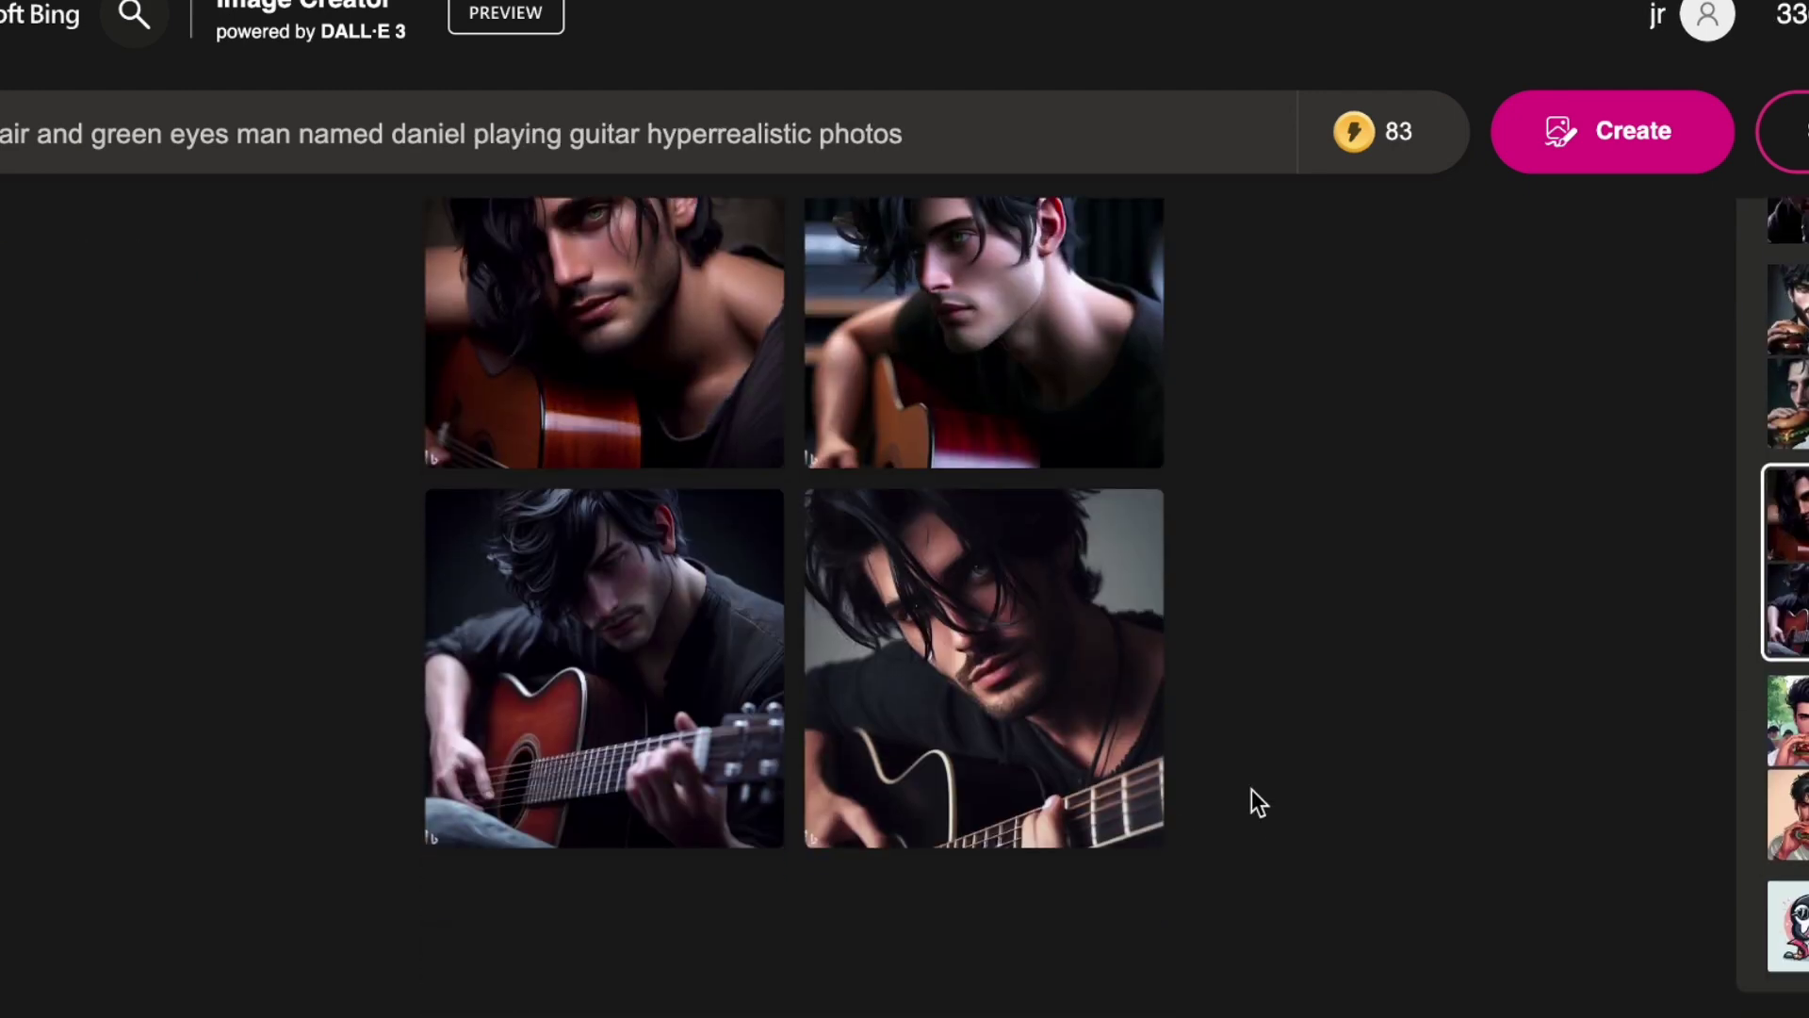
Step: Copy the enlarged image of the man looking down at his red guitar and paste it into the Google Docs document
click(638, 596)
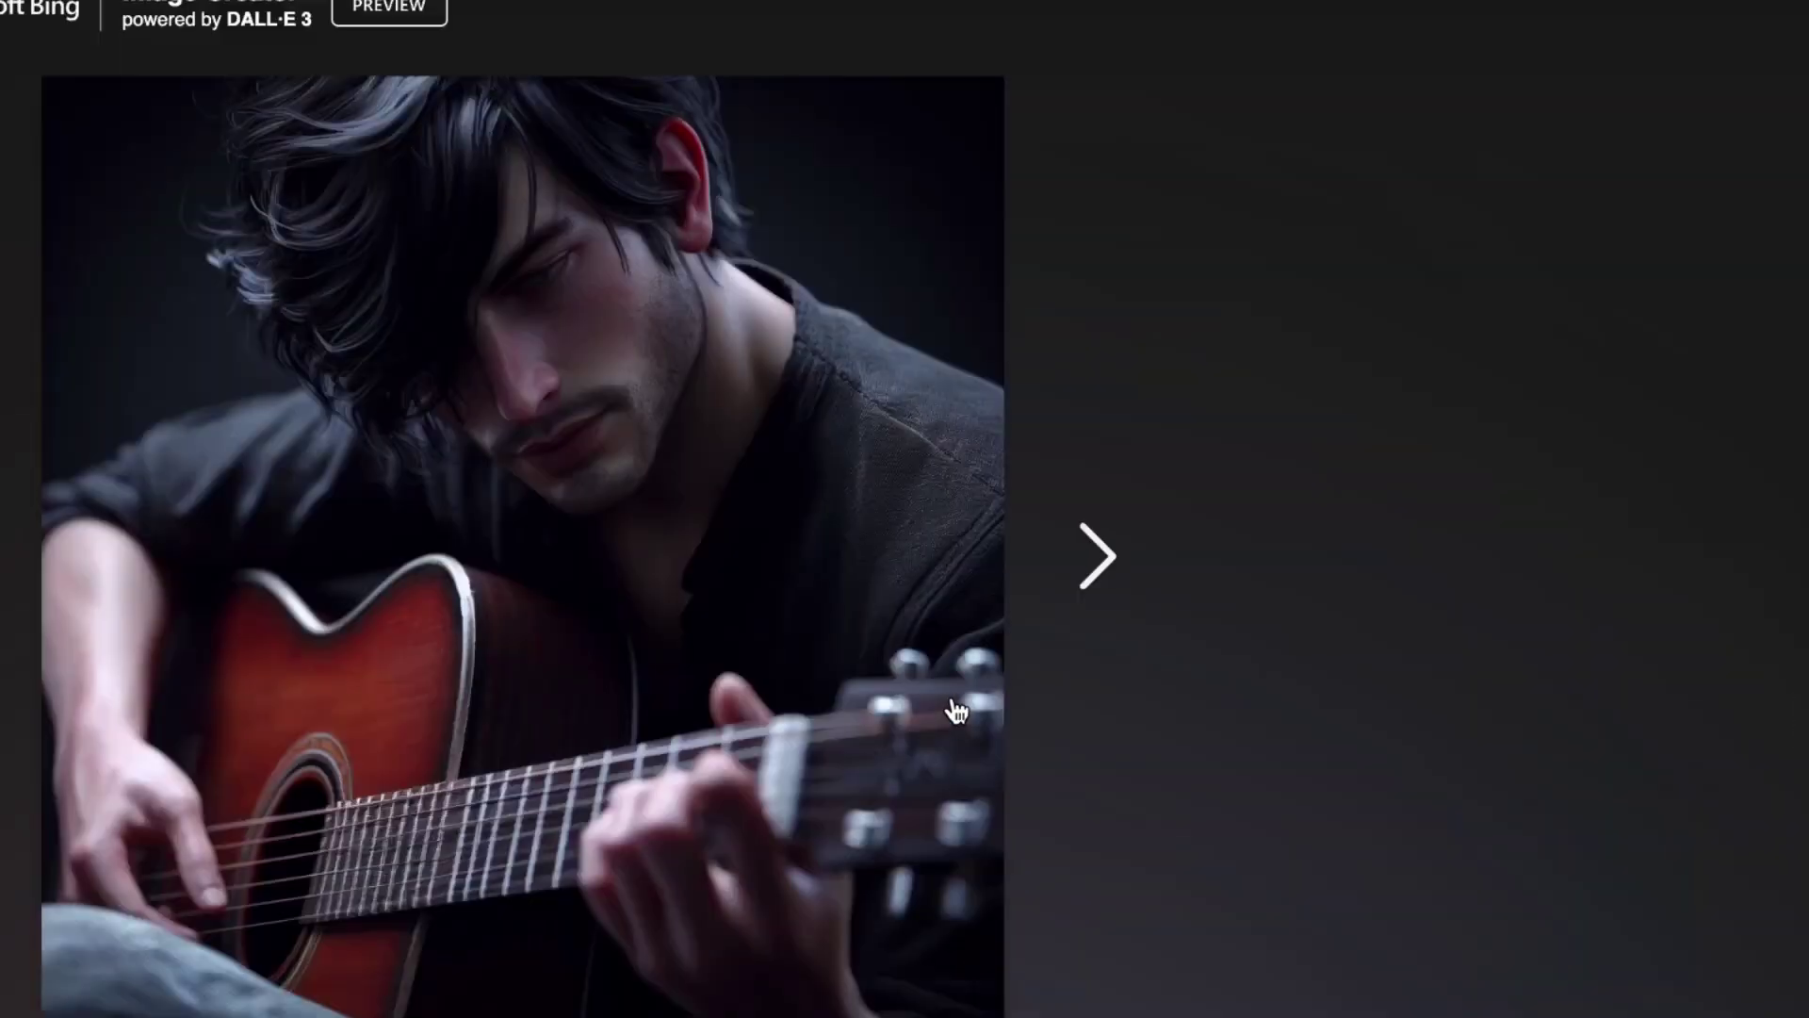
right_click(520, 419)
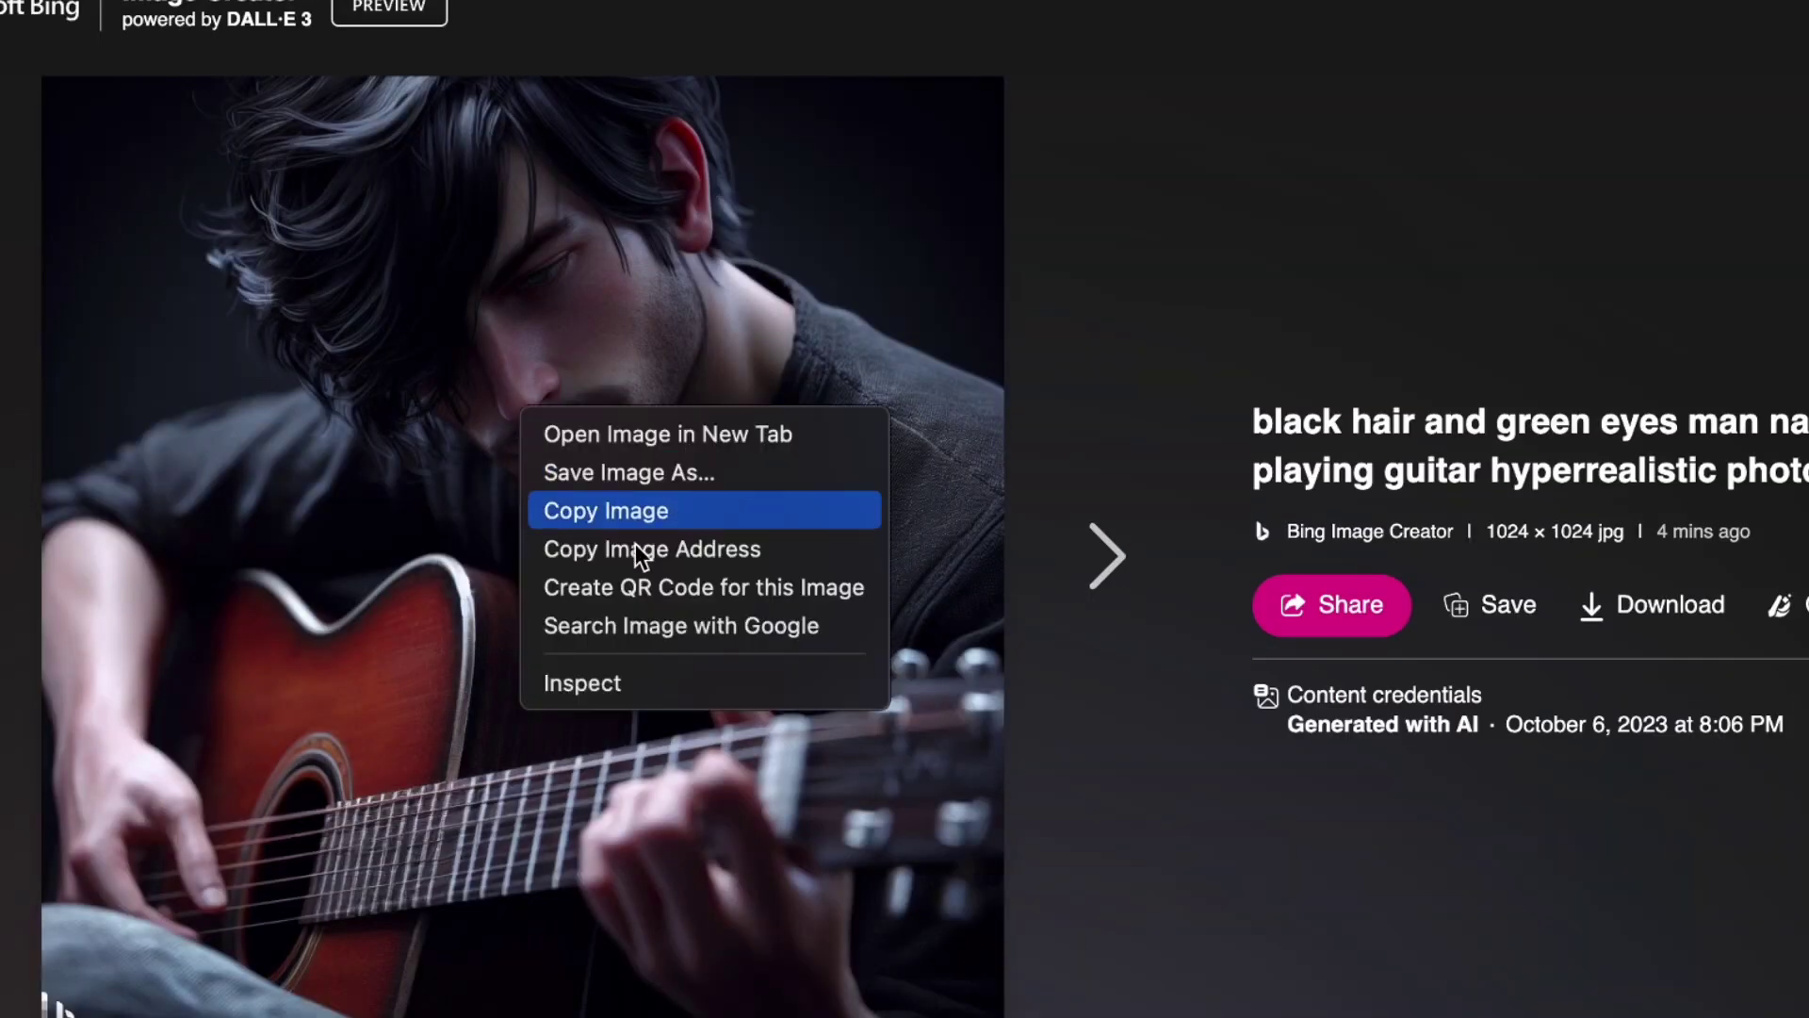
click(650, 510)
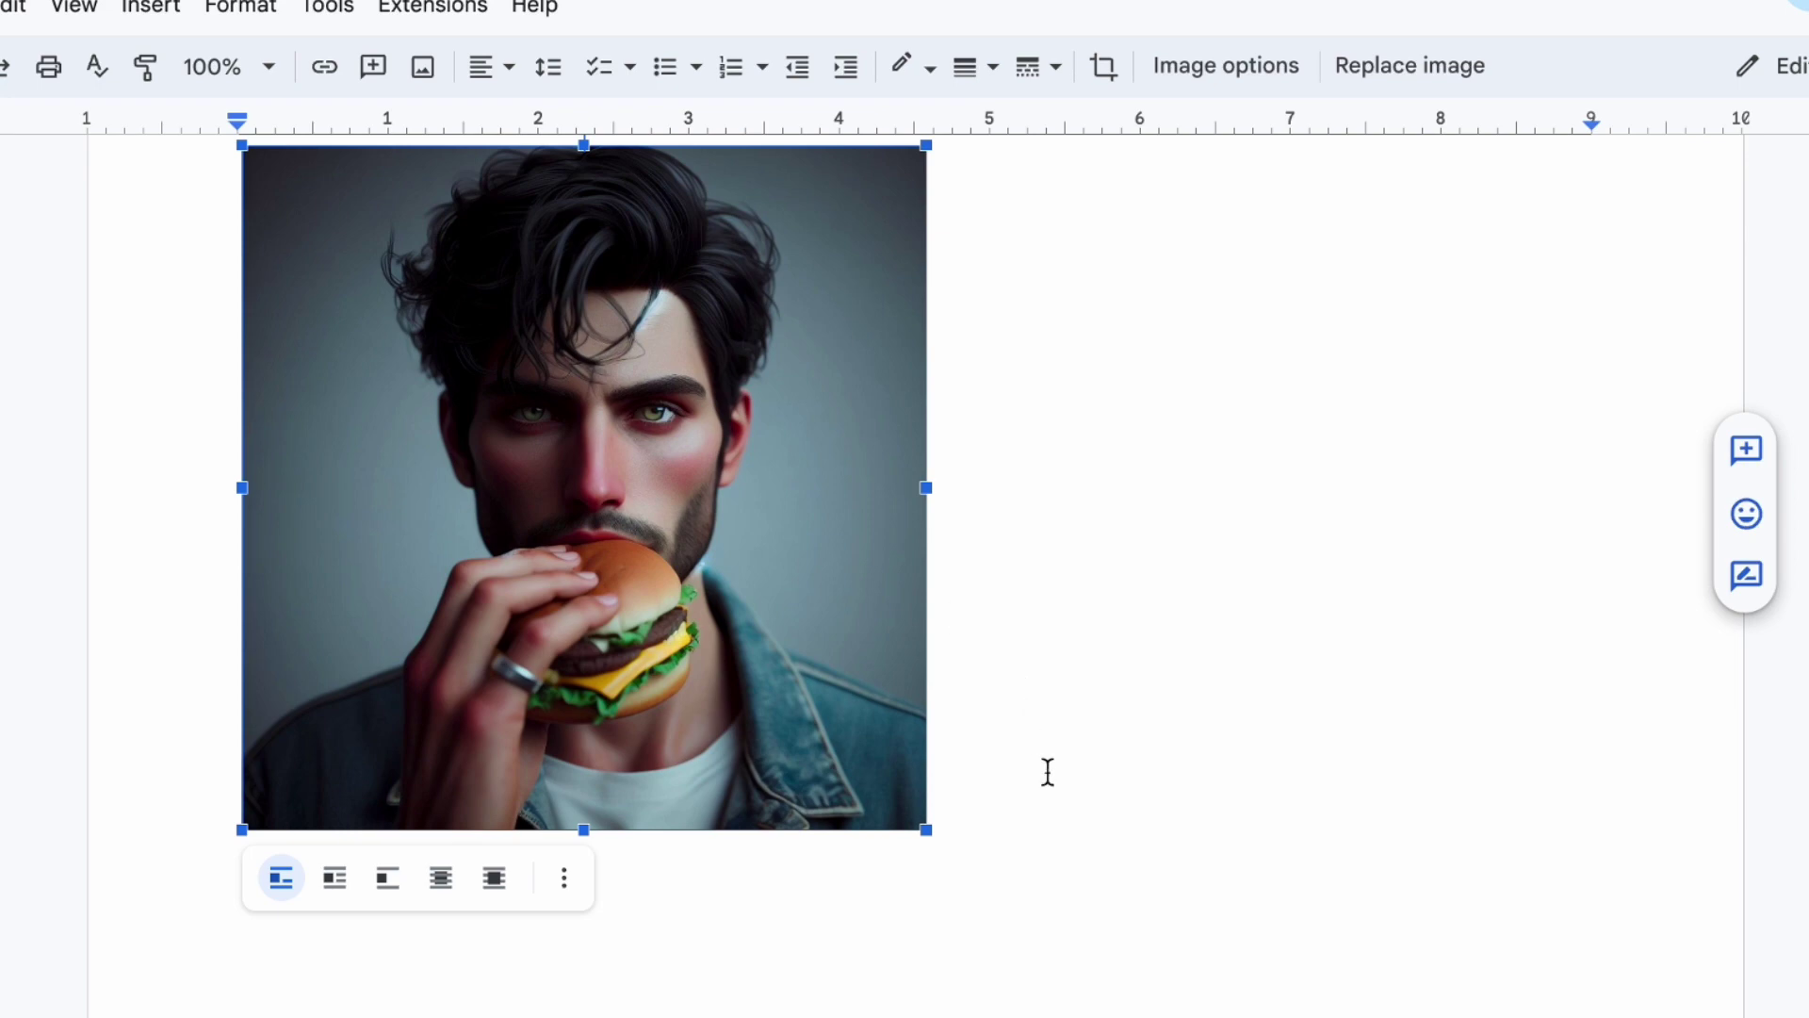
click(1046, 771)
key(ctrl+v)
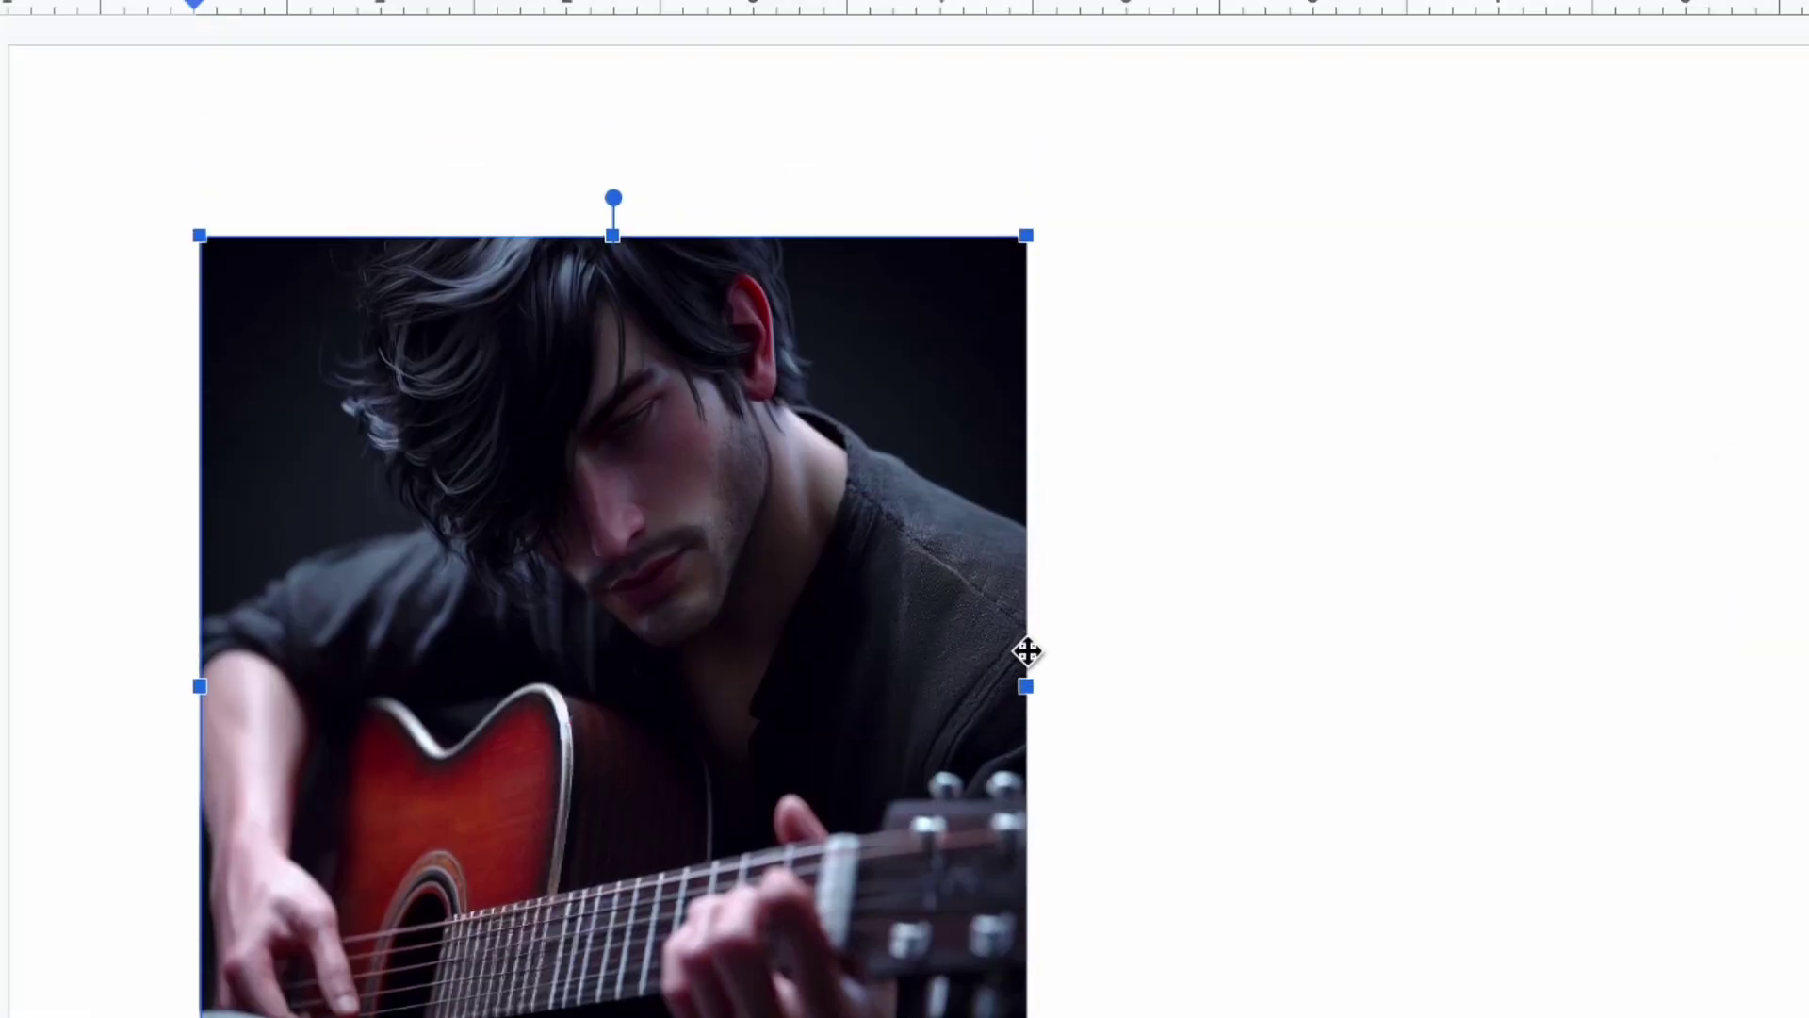